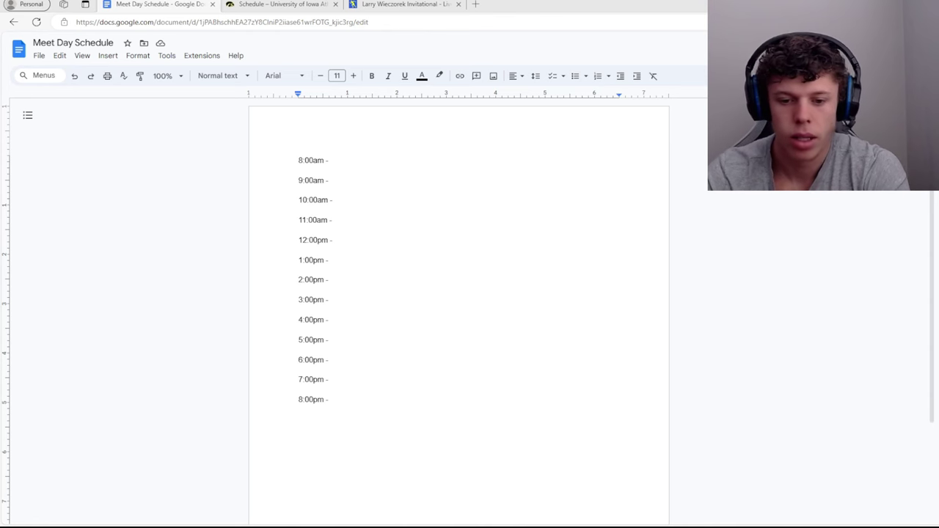
# Step: Check Saturday's events in the meet's event schedule tab
pyautogui.click(457, 486)
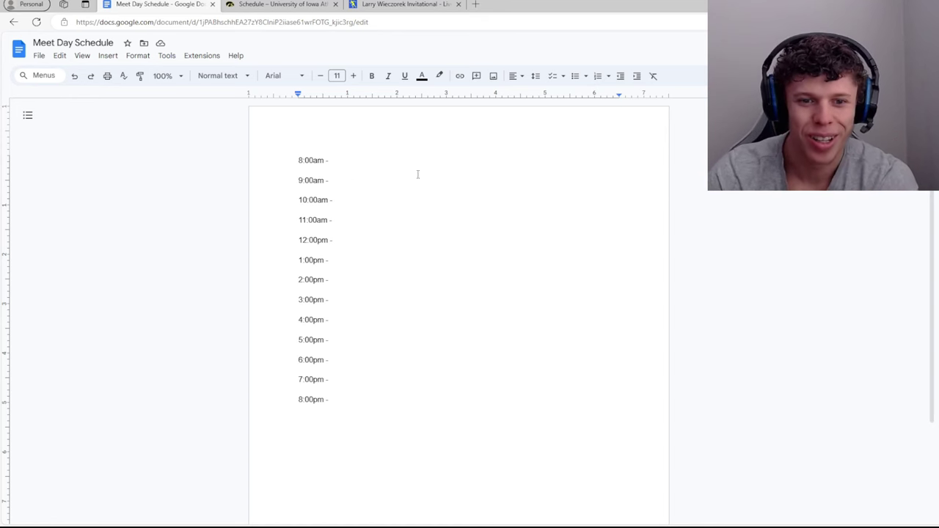
pyautogui.click(380, 4)
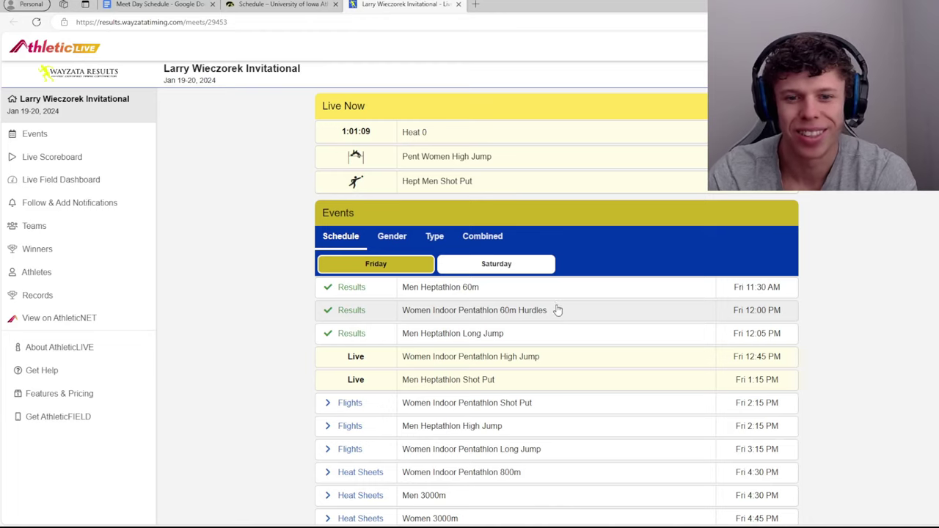
pyautogui.scroll(-4, 558, 312)
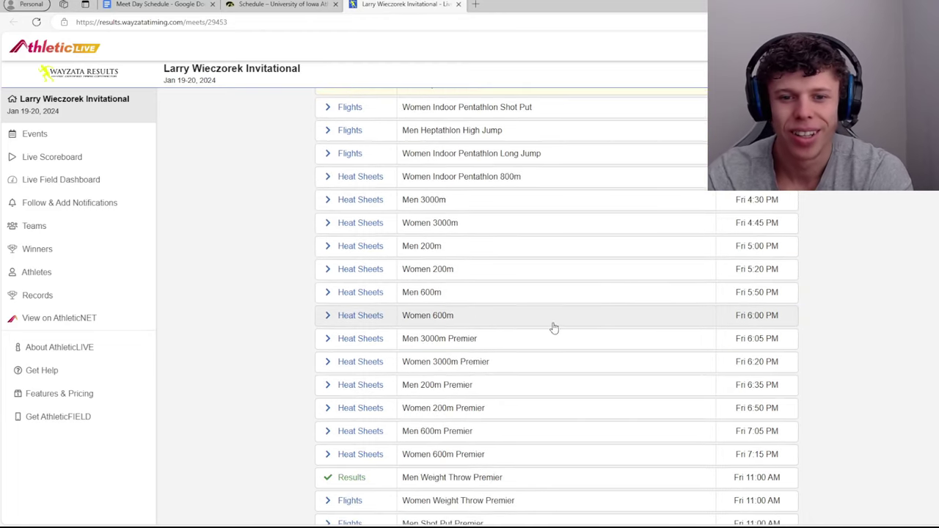
pyautogui.scroll(-1, 560, 320)
pyautogui.scroll(5, 558, 318)
pyautogui.click(506, 265)
pyautogui.scroll(-4, 587, 288)
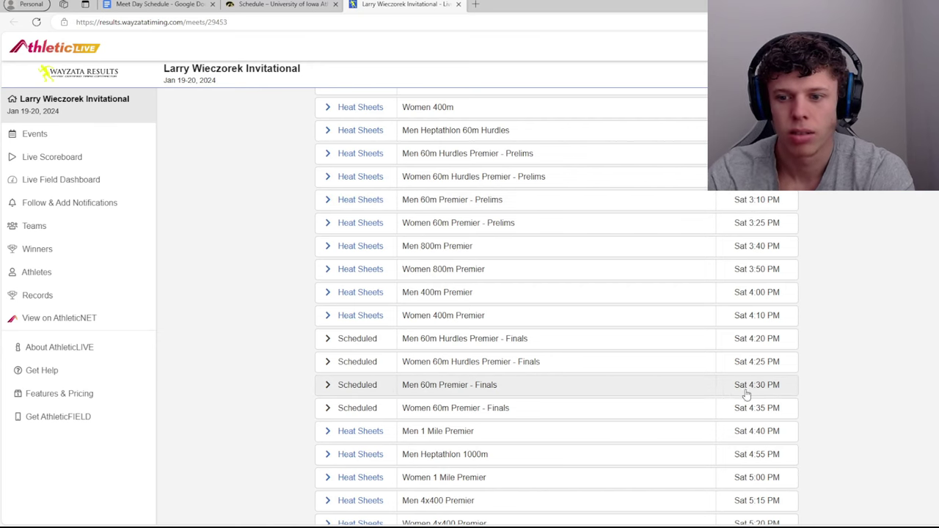
# Step: Add a '4:30pm - 60m Finals' line after 4:00pm and enter 60m Prelims at 3:00pm
pyautogui.click(170, 9)
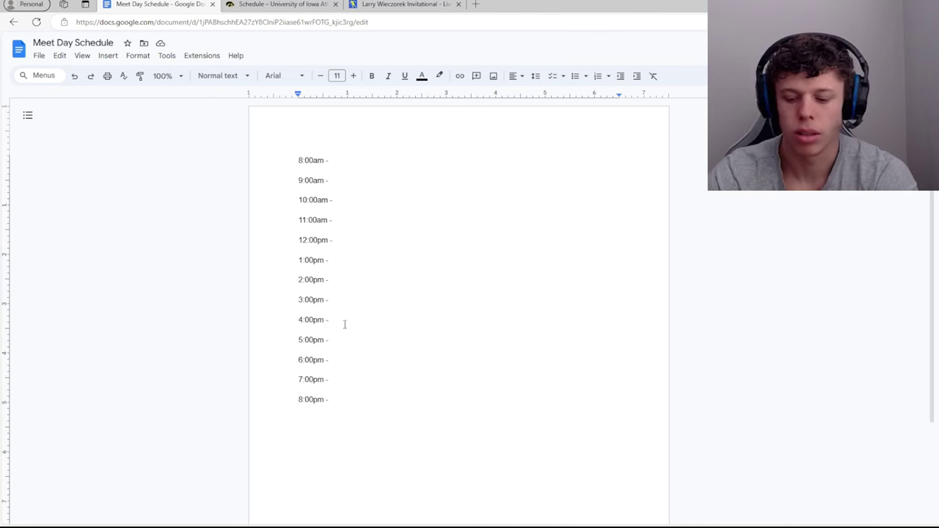
pyautogui.press('Return')
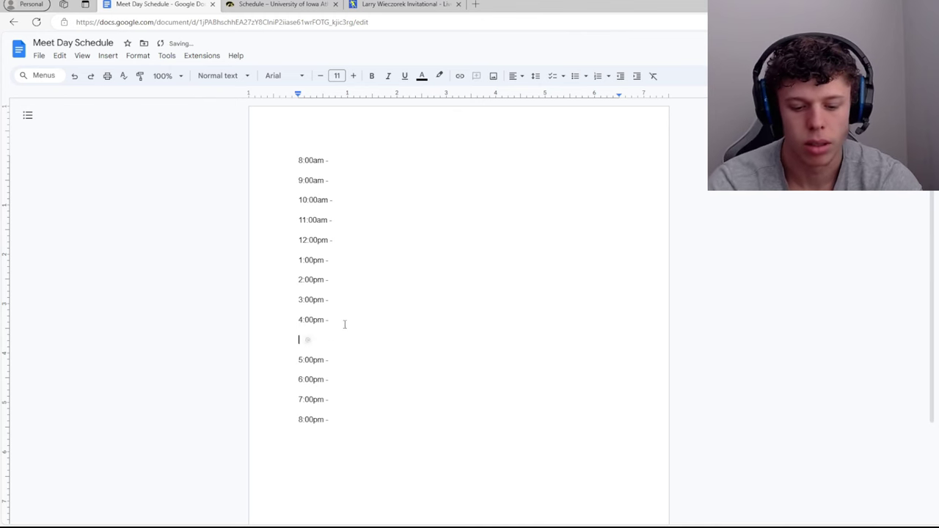
pyautogui.write('4:30pm')
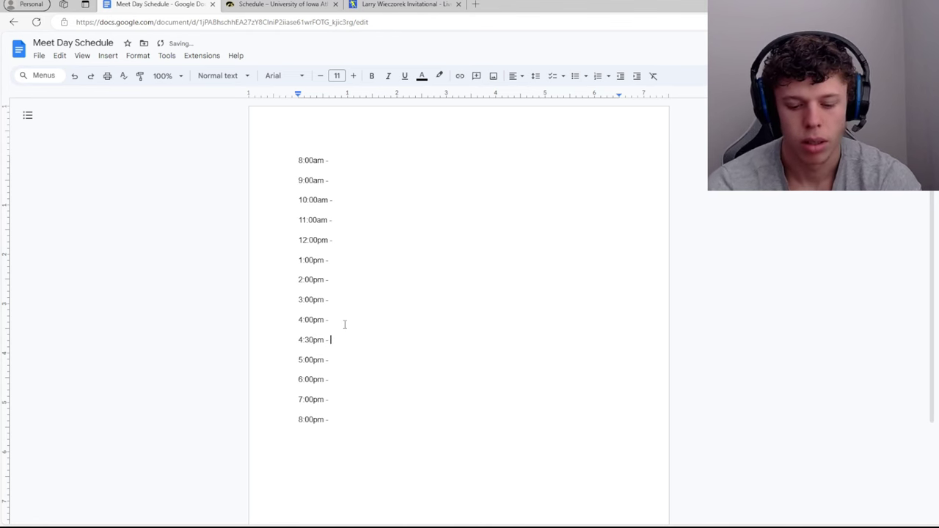
pyautogui.write(' - ')
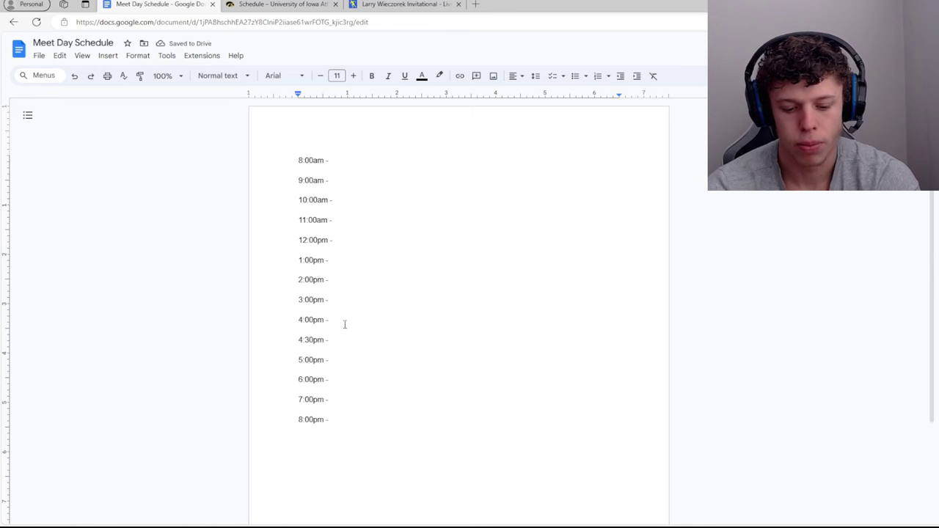
pyautogui.write('60')
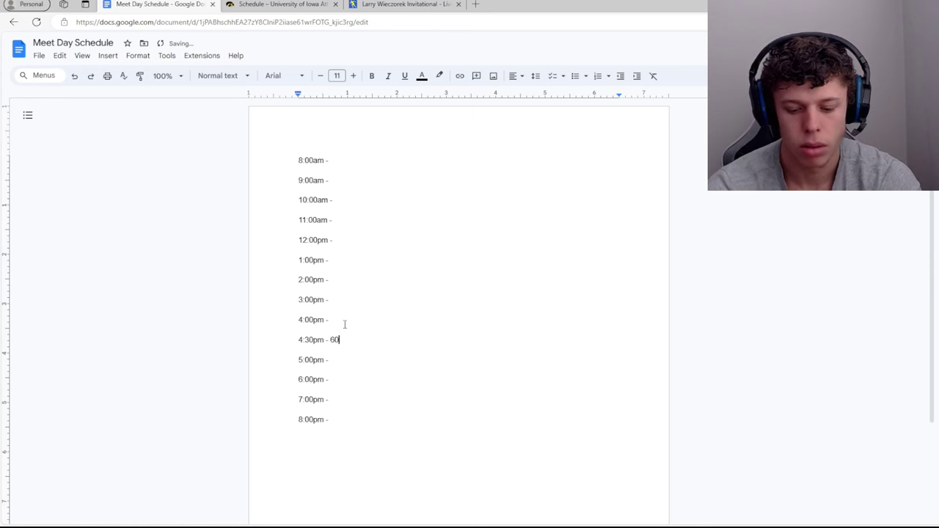
pyautogui.write('m Finals')
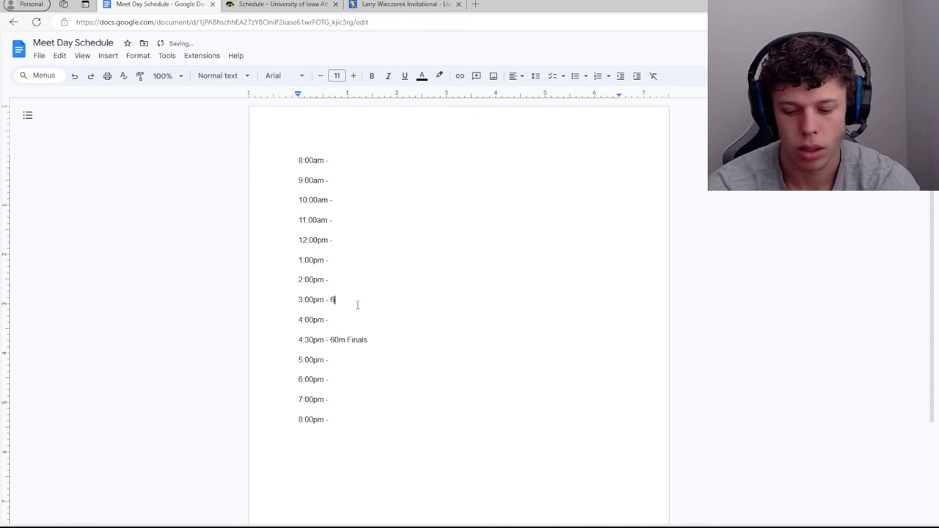
pyautogui.write(' 60m')
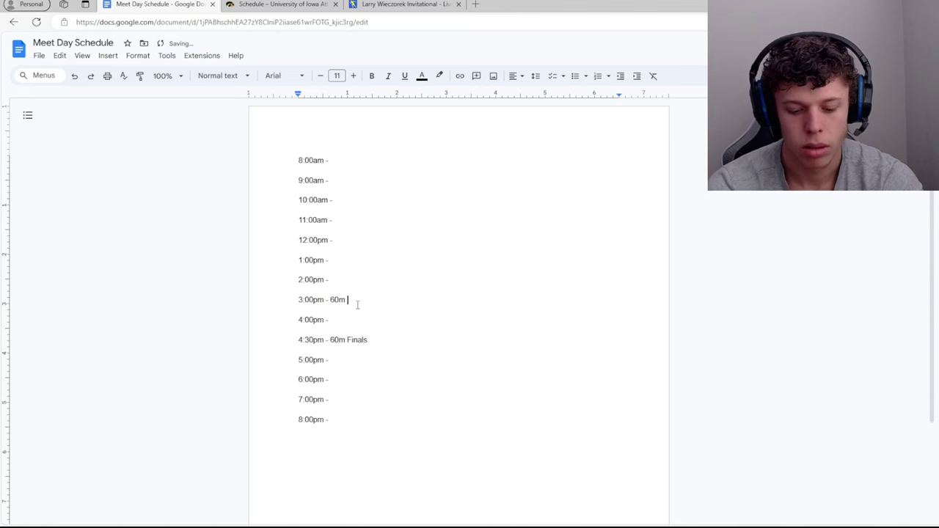
pyautogui.write(' Prelims')
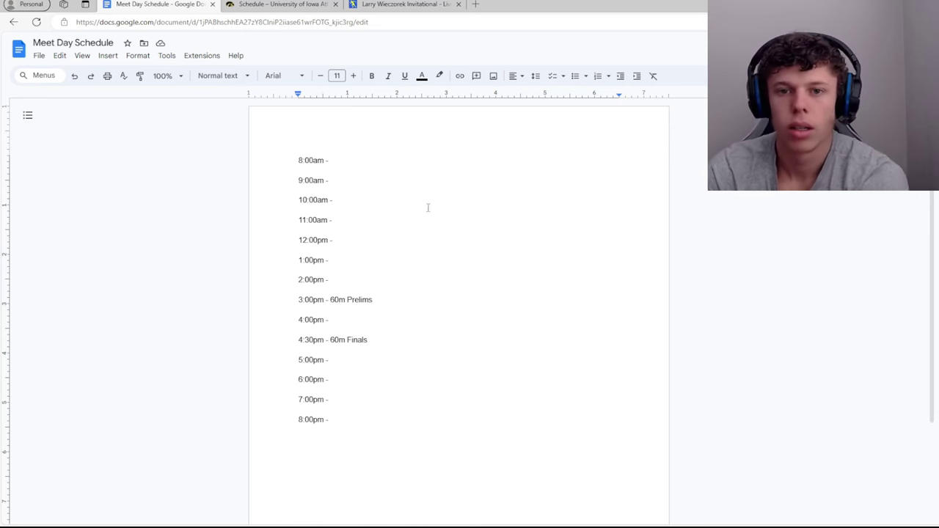
# Step: Search Bing for 'running' in a new tab
pyautogui.click(476, 4)
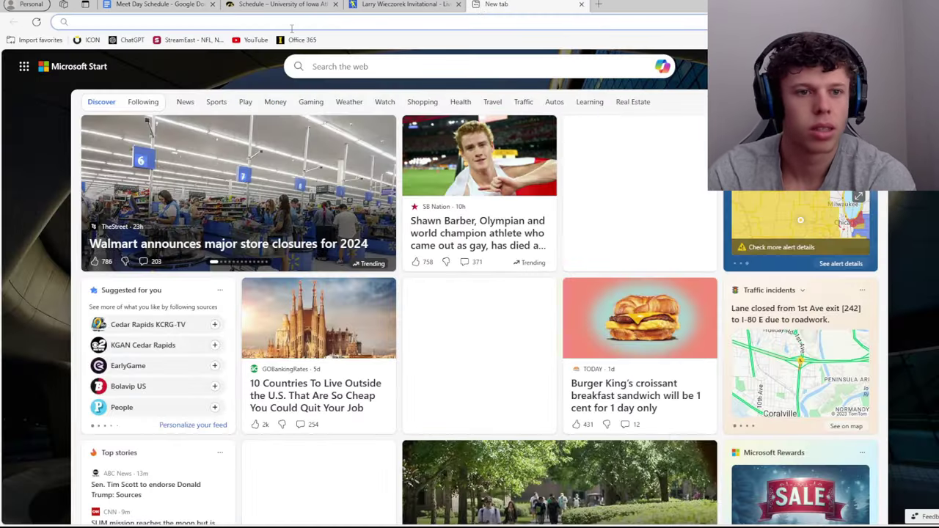
pyautogui.write('running')
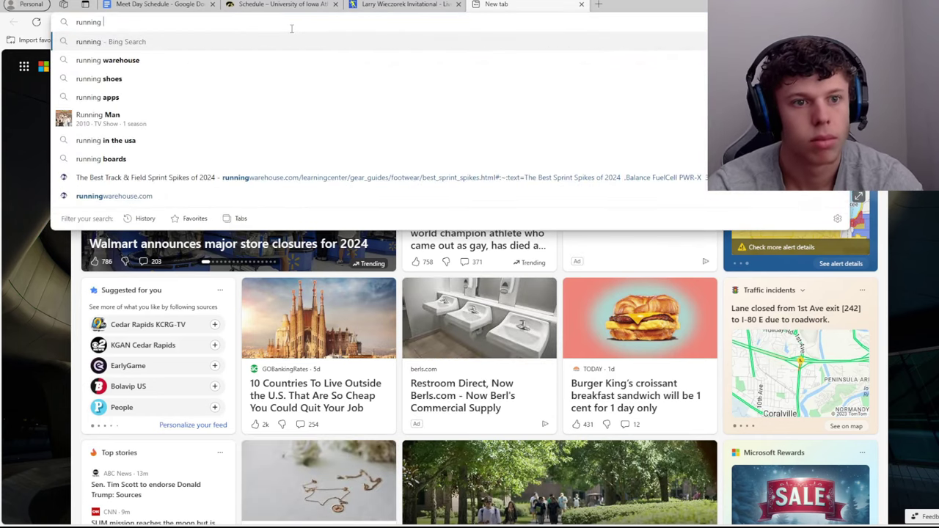
pyautogui.press('Return')
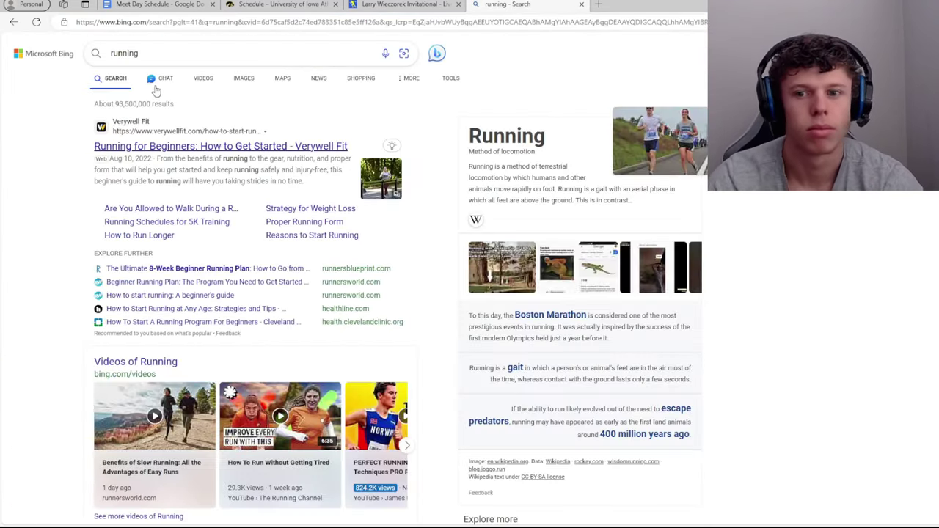
# Step: Browse the video results for running, then switch to the image results
pyautogui.click(211, 78)
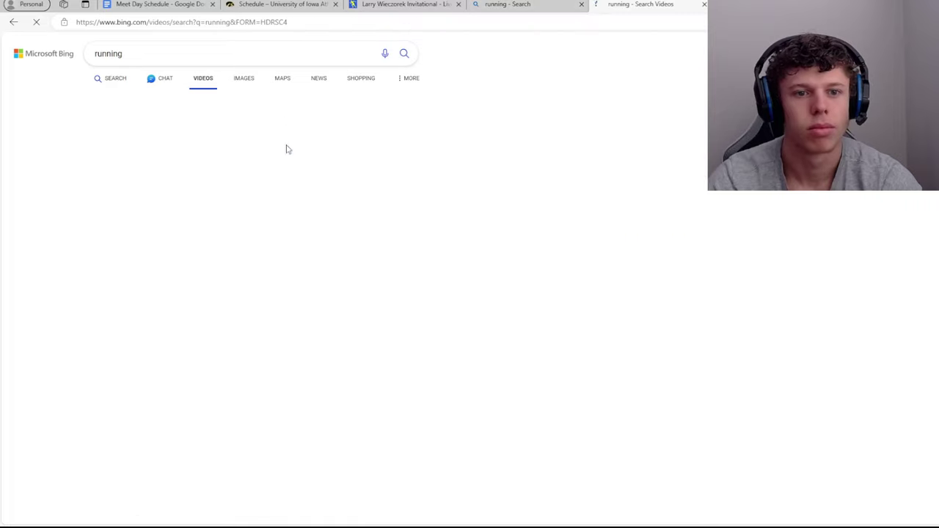
pyautogui.scroll(-10, 667, 321)
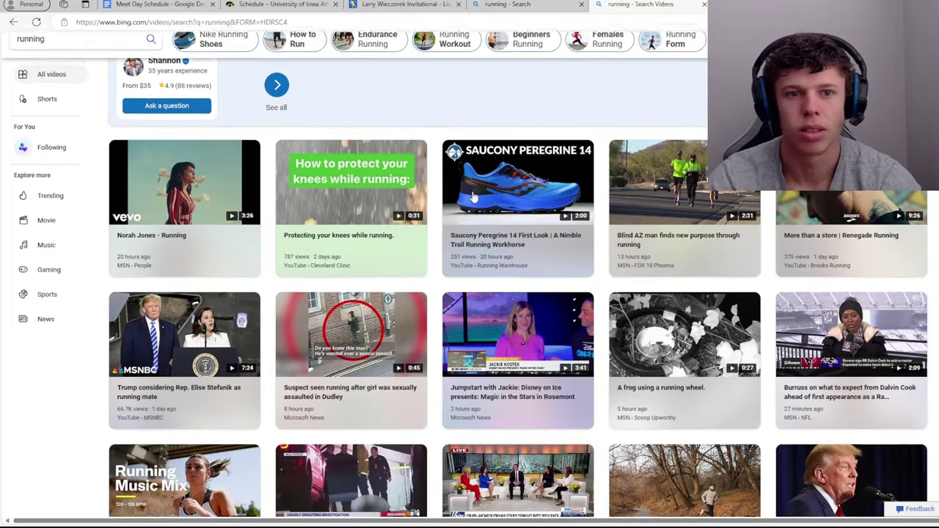
pyautogui.scroll(-5, 317, 241)
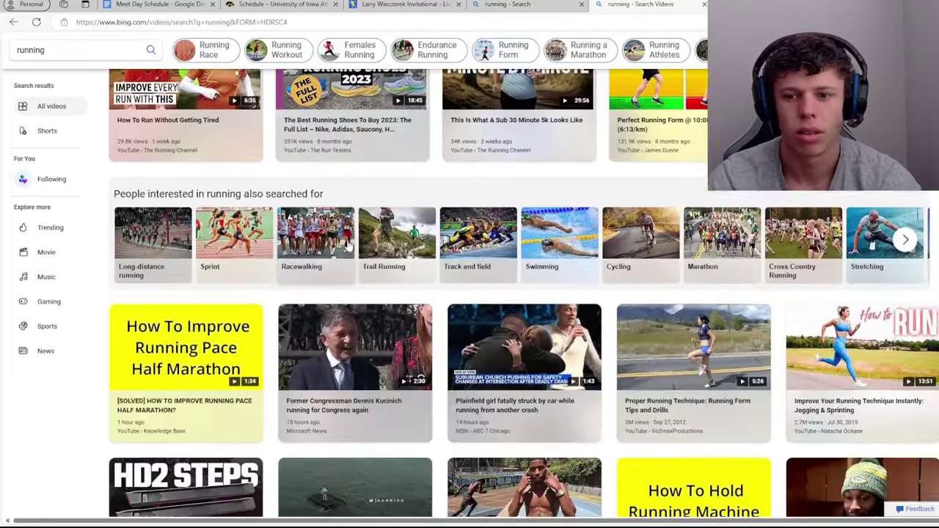
pyautogui.scroll(10, 326, 220)
pyautogui.scroll(5, 330, 212)
pyautogui.click(243, 79)
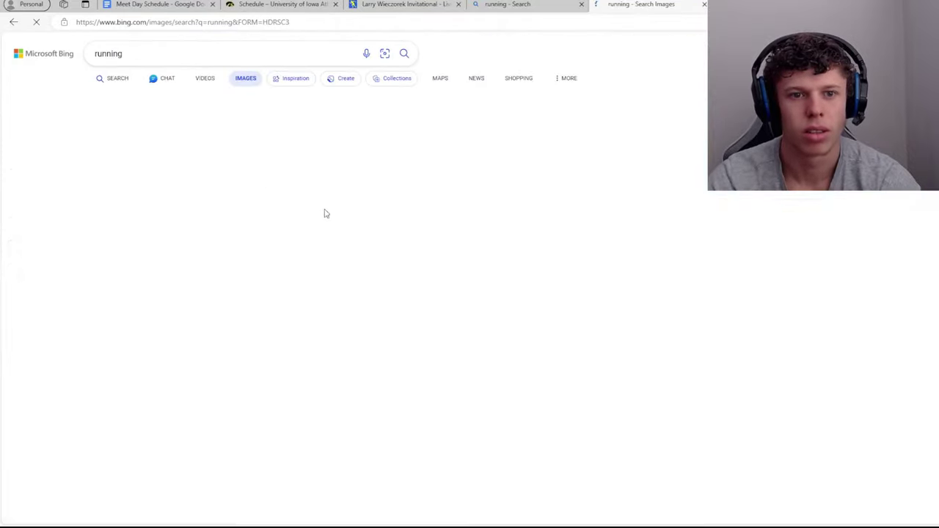
pyautogui.scroll(-3, 329, 218)
pyautogui.scroll(3, 329, 224)
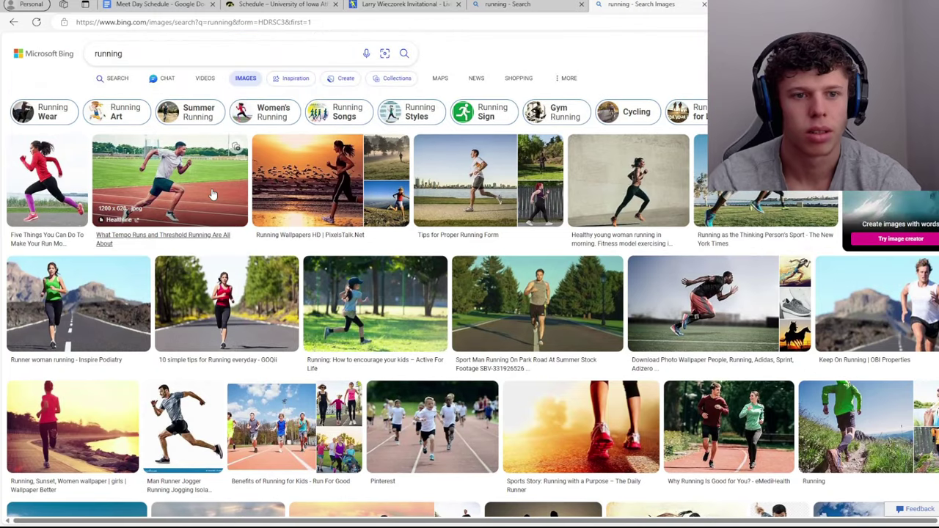
# Step: Paste the sprinter photo, set it to wrap text, and move it to the schedule's top right
pyautogui.click(168, 7)
pyautogui.click(562, 218)
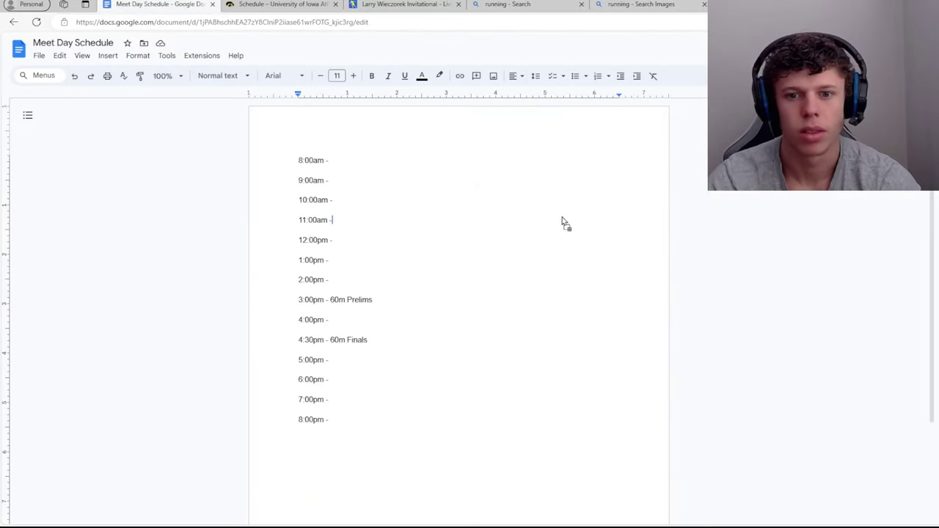
pyautogui.hotkey('ctrl', 'v')
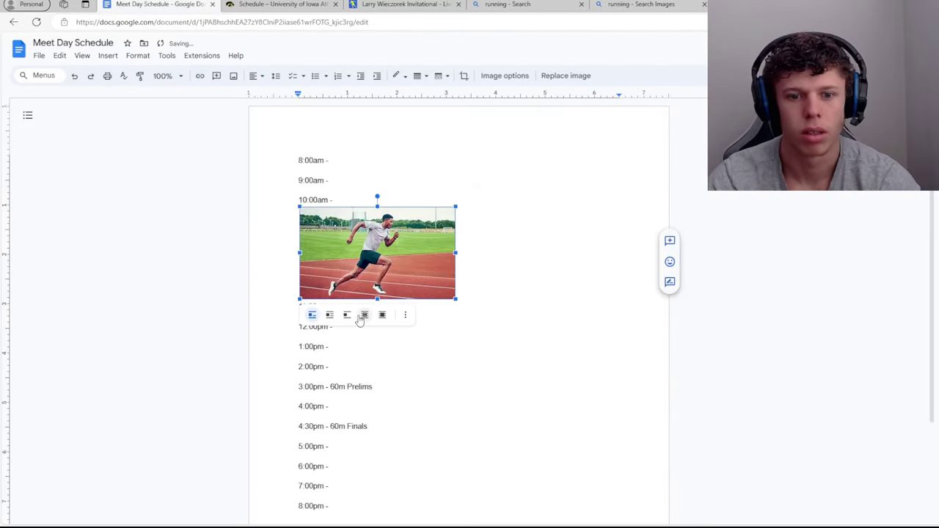
pyautogui.click(330, 315)
pyautogui.moveTo(377, 249); pyautogui.dragTo(585, 254)
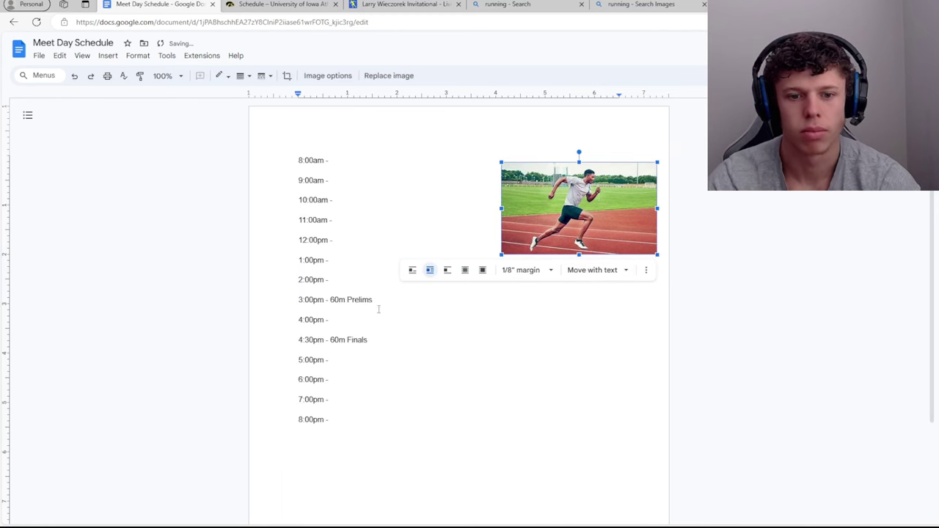
pyautogui.click(369, 160)
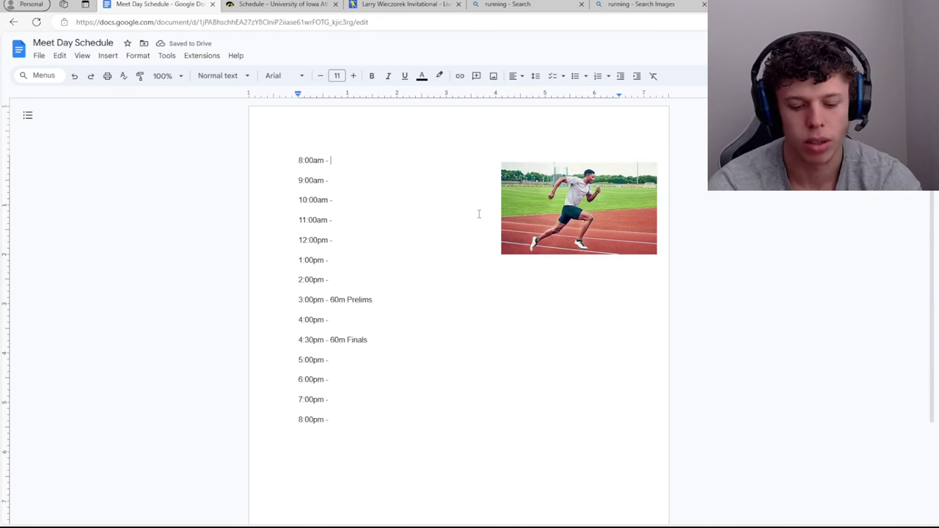
# Step: Enter 'Wake up' at 8:00am and add a 'Breakfast/snack' line below it
pyautogui.write('Wake up')
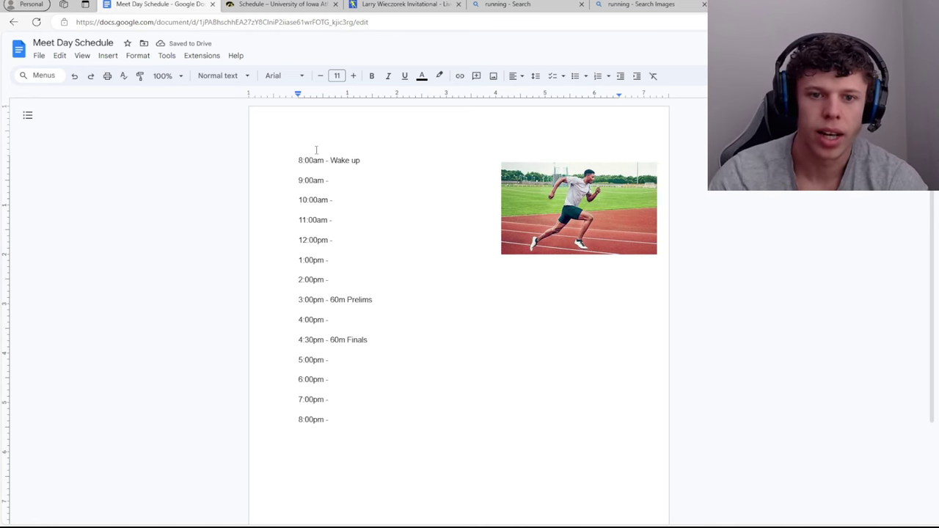
pyautogui.press('Return')
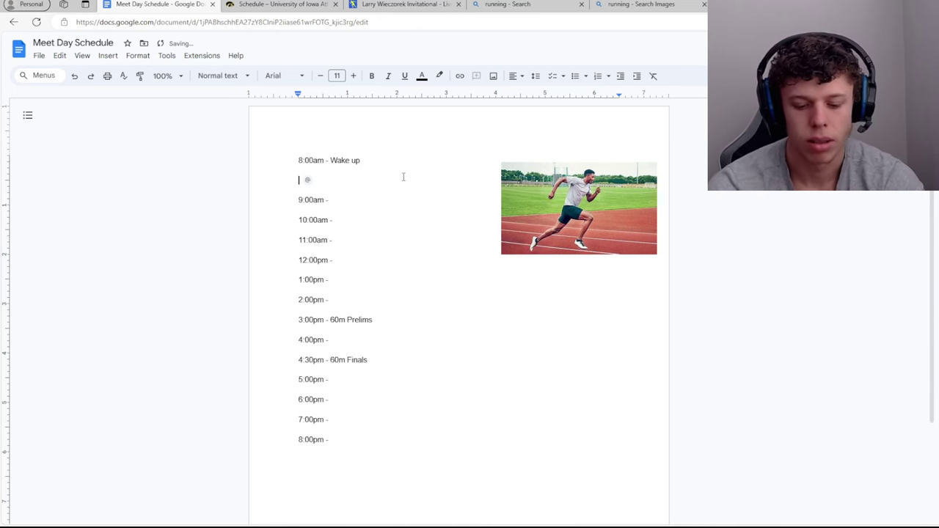
pyautogui.write('Breakfast/snack')
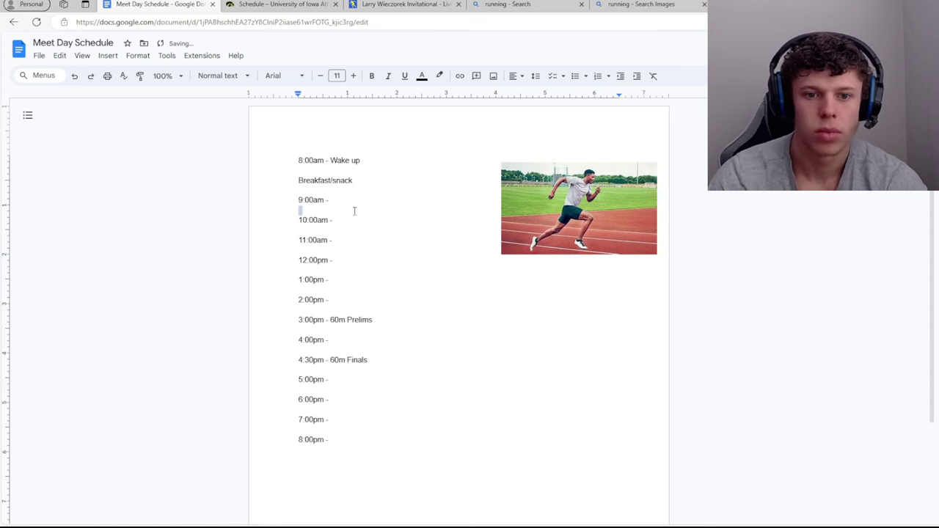
# Step: Type shakeout as the activity for the 9:00am and 10:00am slots
pyautogui.write('shakeout')
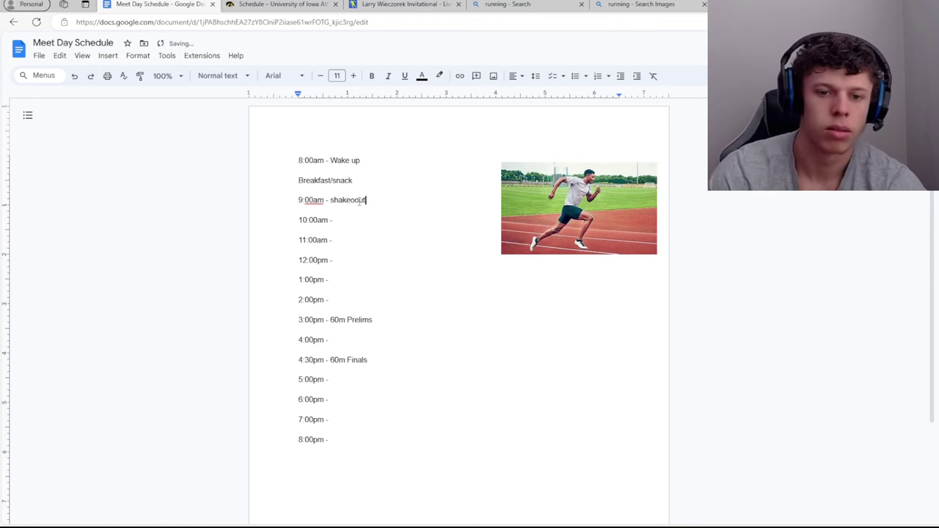
pyautogui.click(363, 219)
pyautogui.write('shakeout')
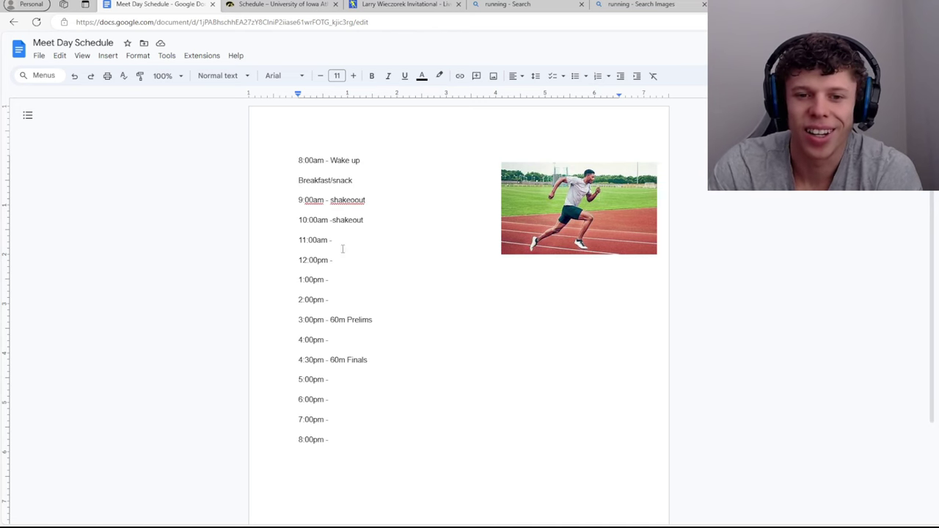
# Step: Accept the 'shakeout' spelling suggestion for the misspelled 9:00am entry
pyautogui.click(356, 203)
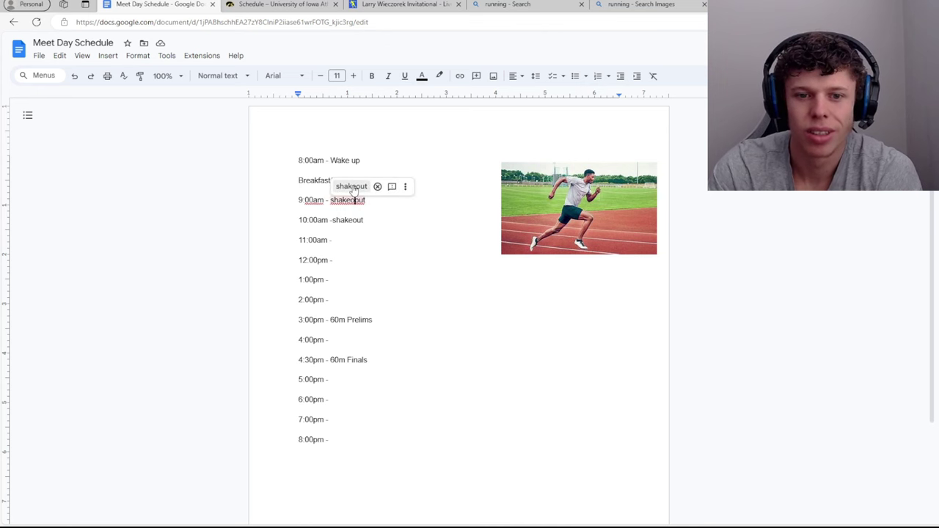
pyautogui.click(345, 187)
pyautogui.click(345, 241)
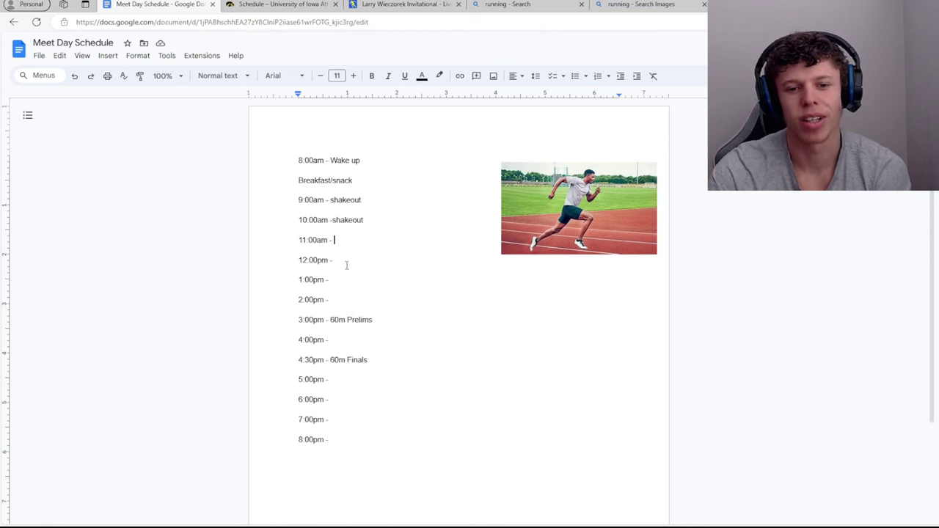
# Step: Enter Meal for the 11:00am and 12:00pm slots, fixing the typo
pyautogui.write('Mea')
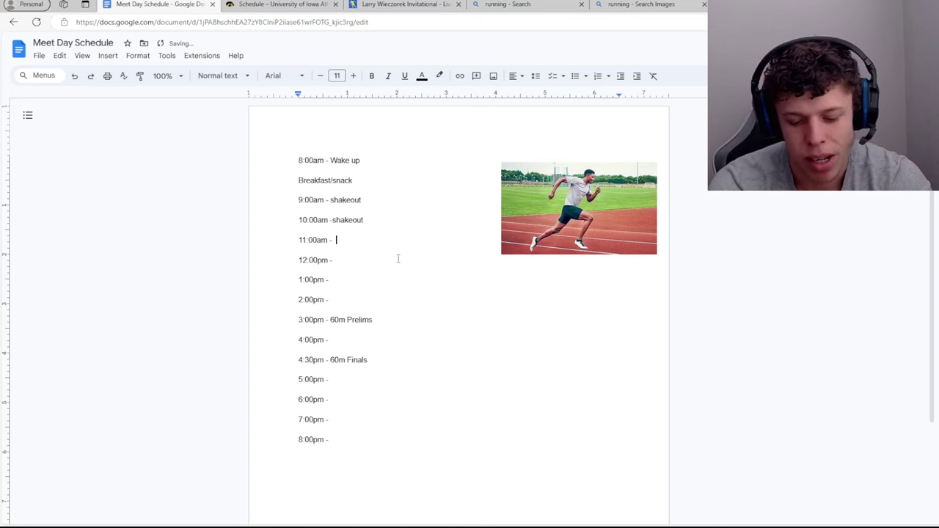
pyautogui.write('k')
pyautogui.press('F11')
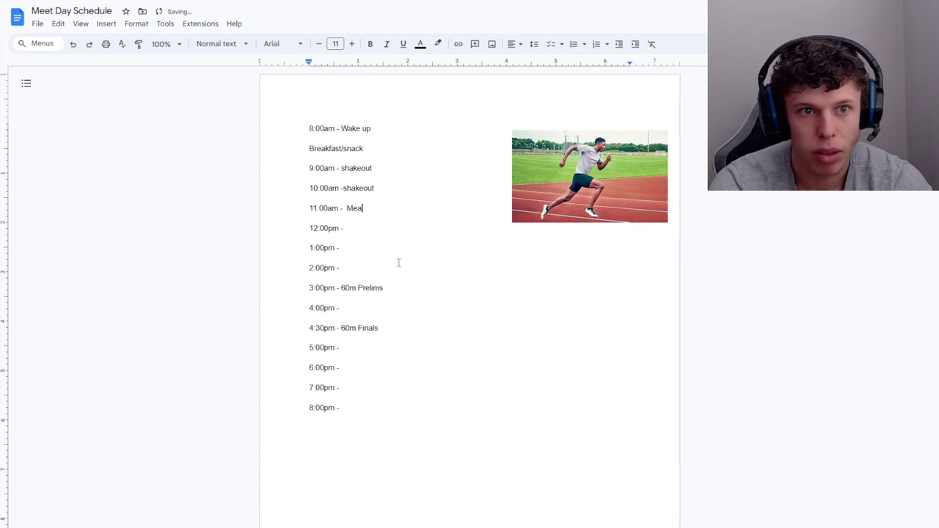
pyautogui.press('F11')
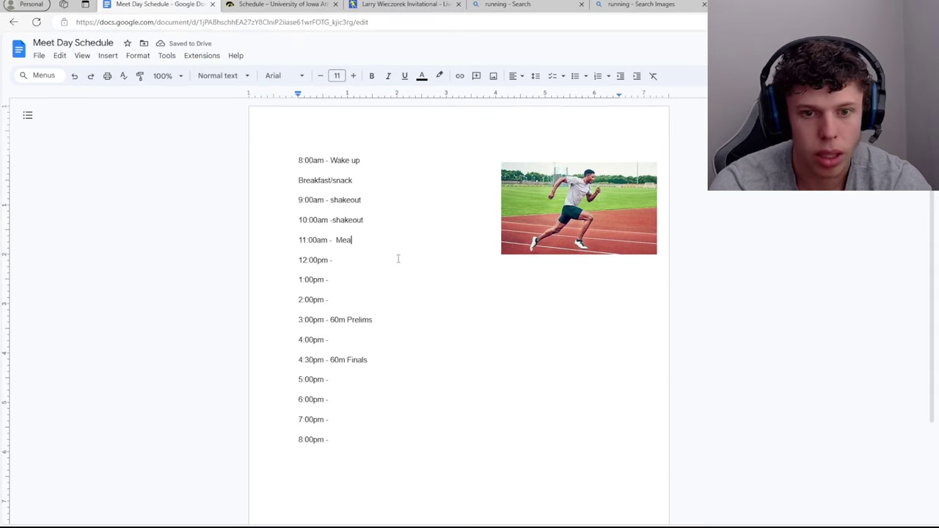
pyautogui.write('l')
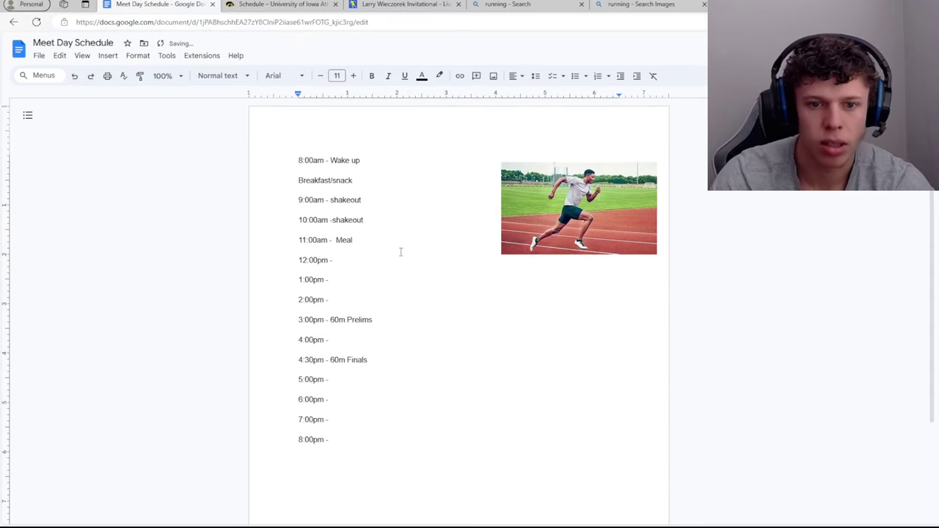
pyautogui.click(361, 265)
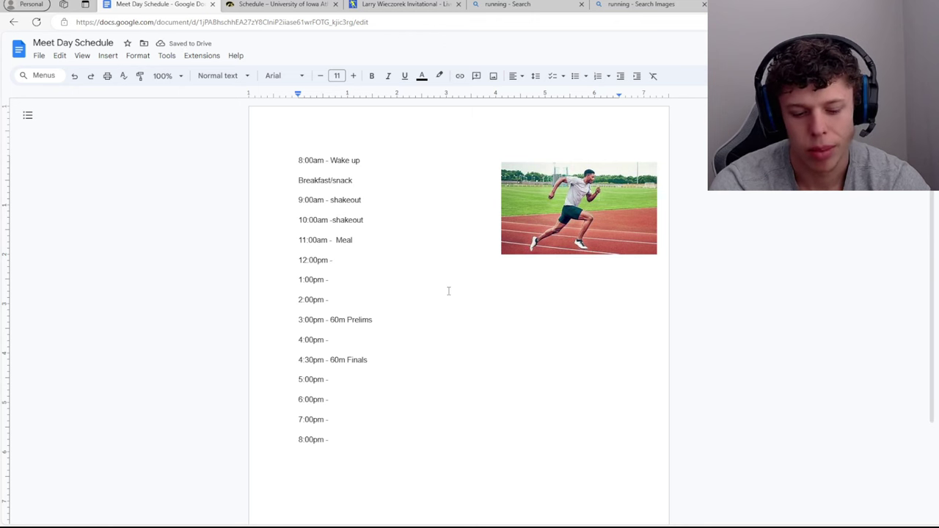
pyautogui.write('Mw')
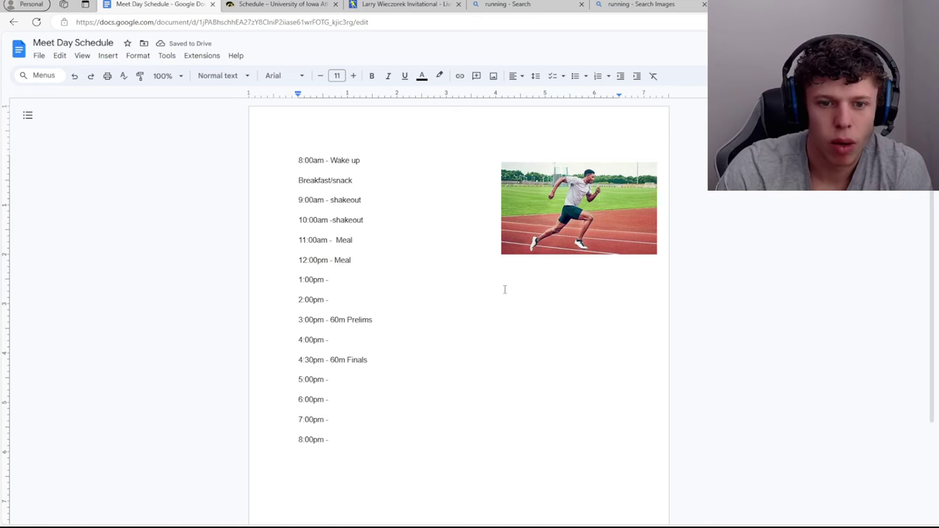
# Step: Enter 'Head to track' at 1:00pm and 'Warmup' at 2:00pm
pyautogui.write('n')
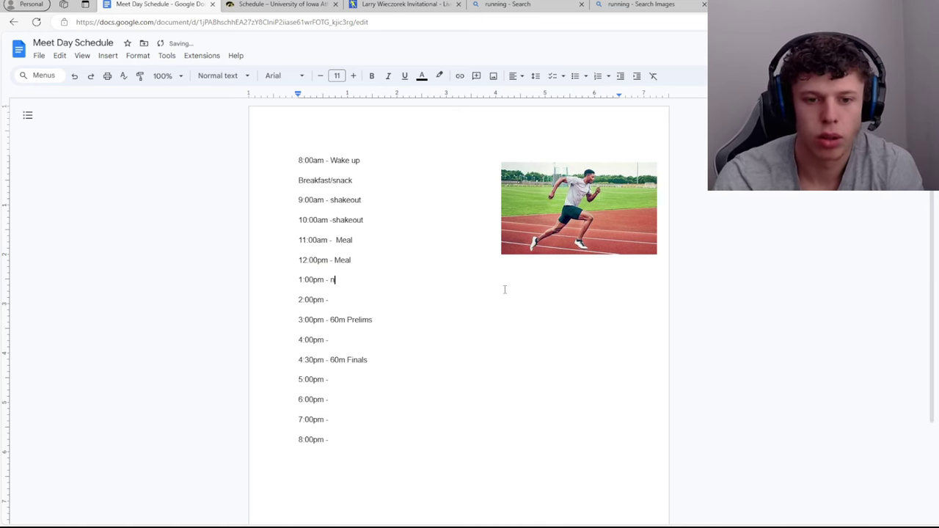
pyautogui.write('=')
pyautogui.press('BackSpace')
pyautogui.press('BackSpace')
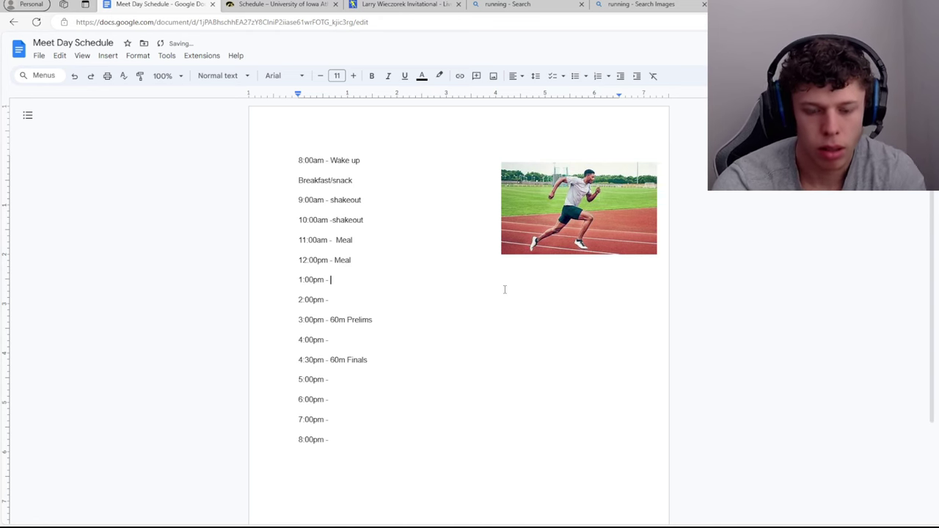
pyautogui.write('Head t')
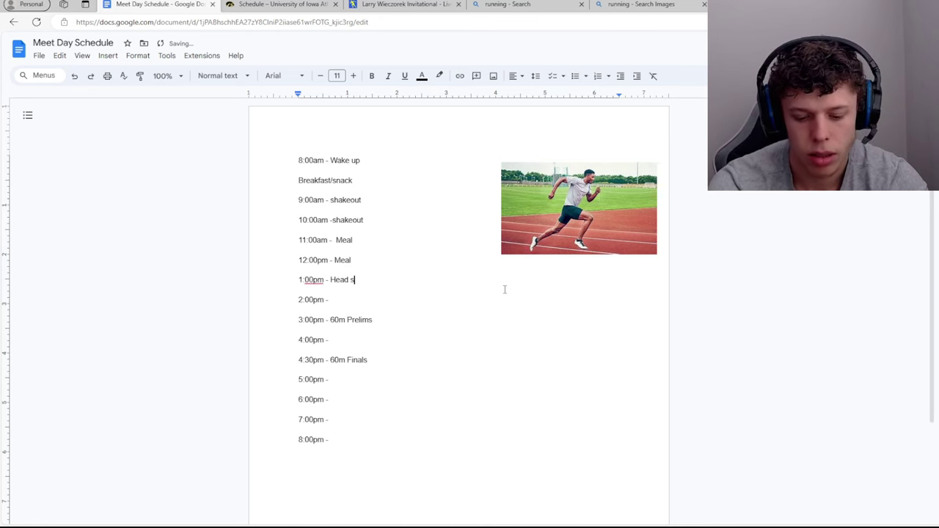
pyautogui.write('o track')
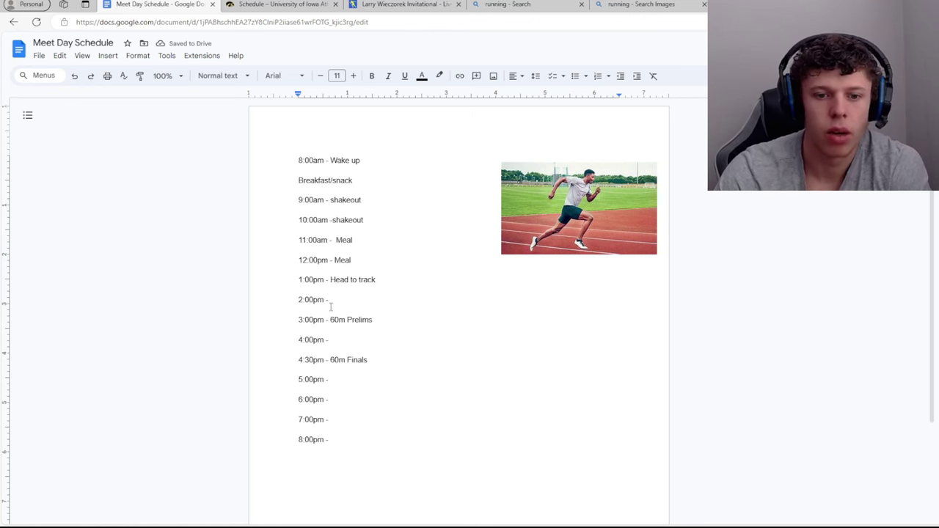
pyautogui.click(325, 302)
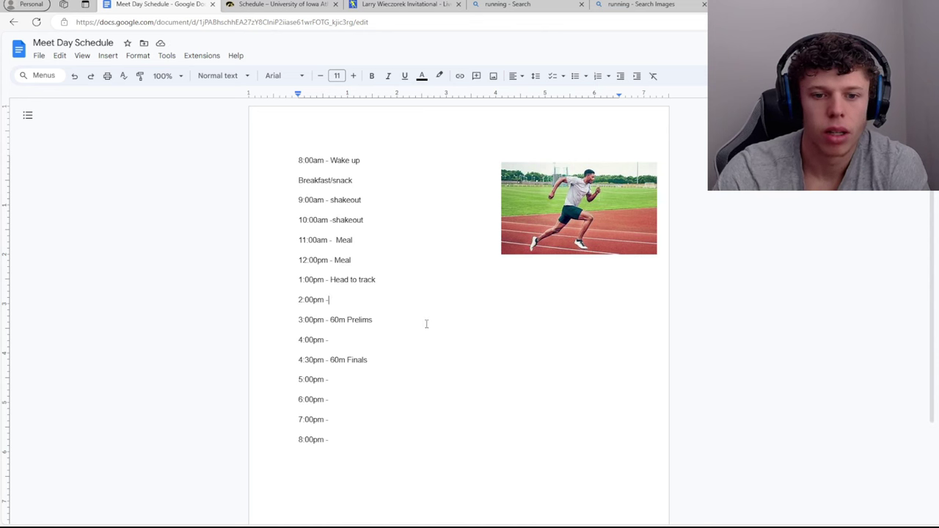
pyautogui.write('Warmuo')
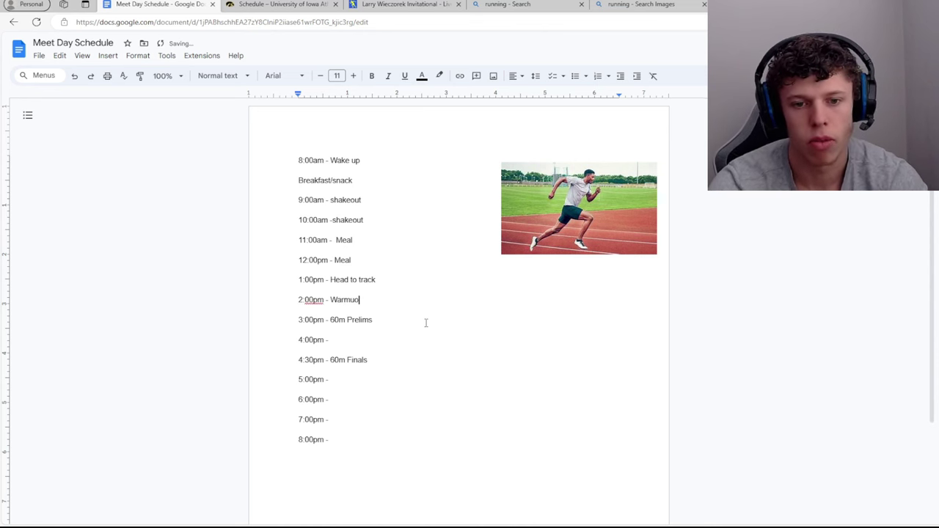
pyautogui.press('BackSpace')
pyautogui.write('p')
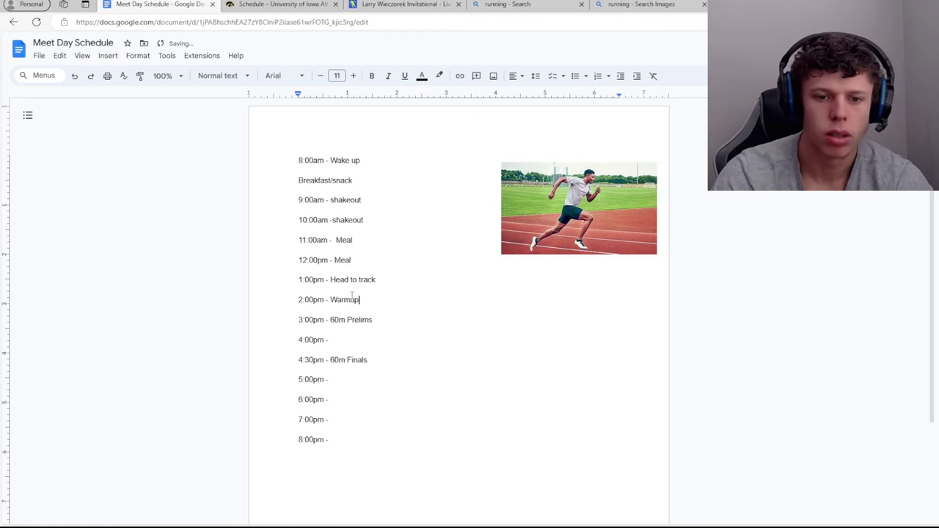
pyautogui.press('Home')
pyautogui.click(418, 280)
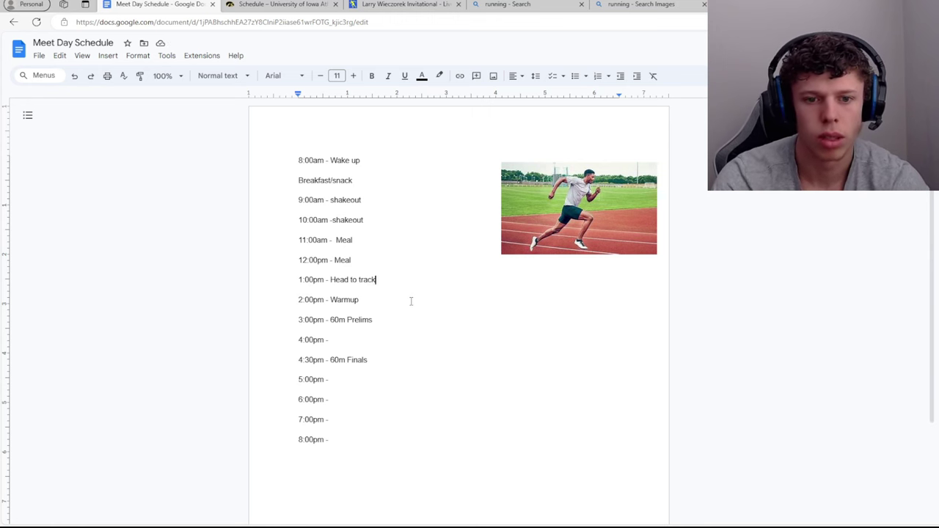
# Step: Insert a '1:30pm - Treatment (heat/scraping)' line below the 1:00pm entry
pyautogui.press('Return')
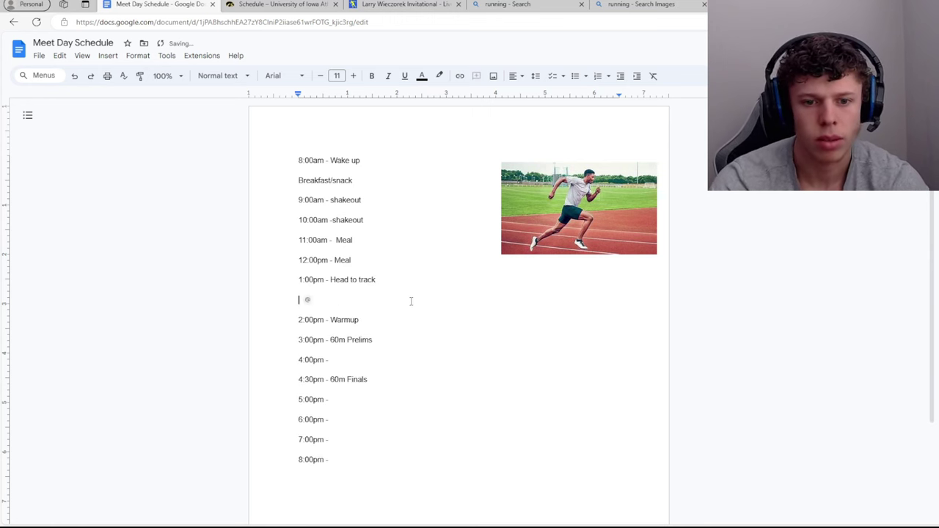
pyautogui.write('1')
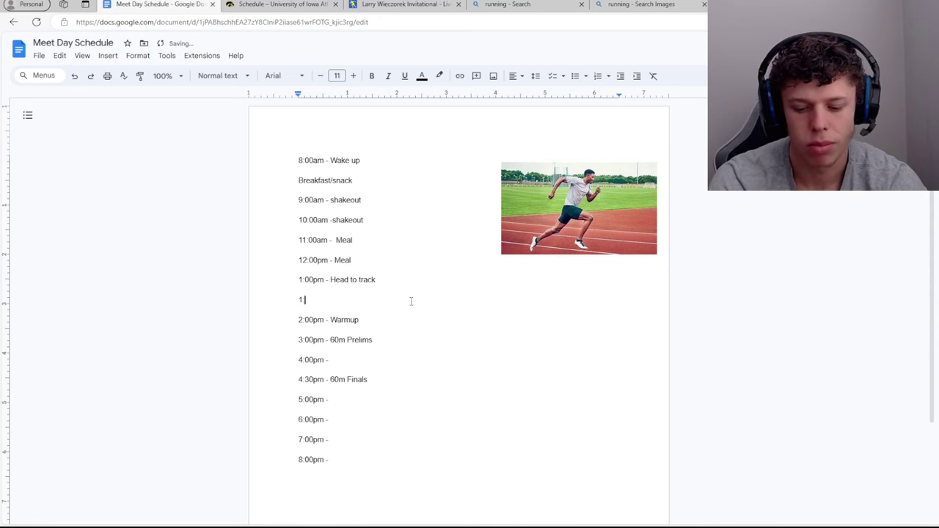
pyautogui.write(':30')
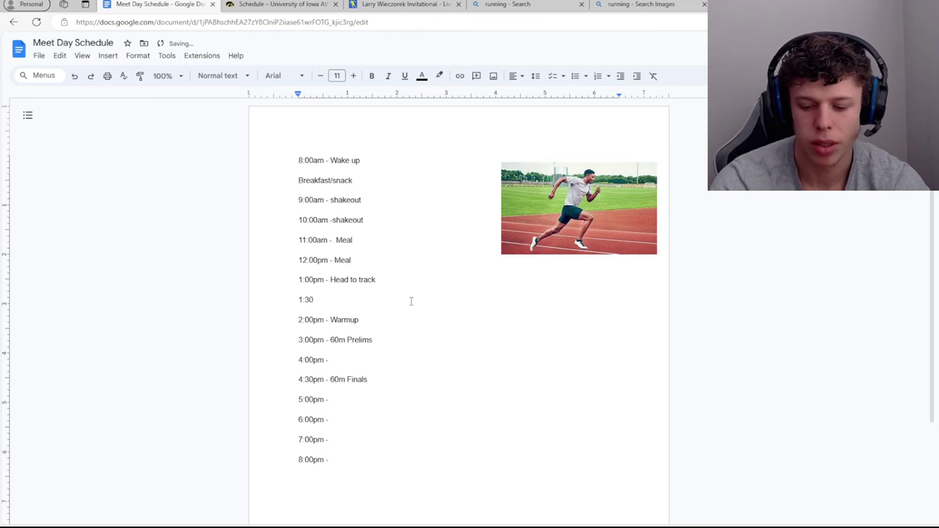
pyautogui.write('p,')
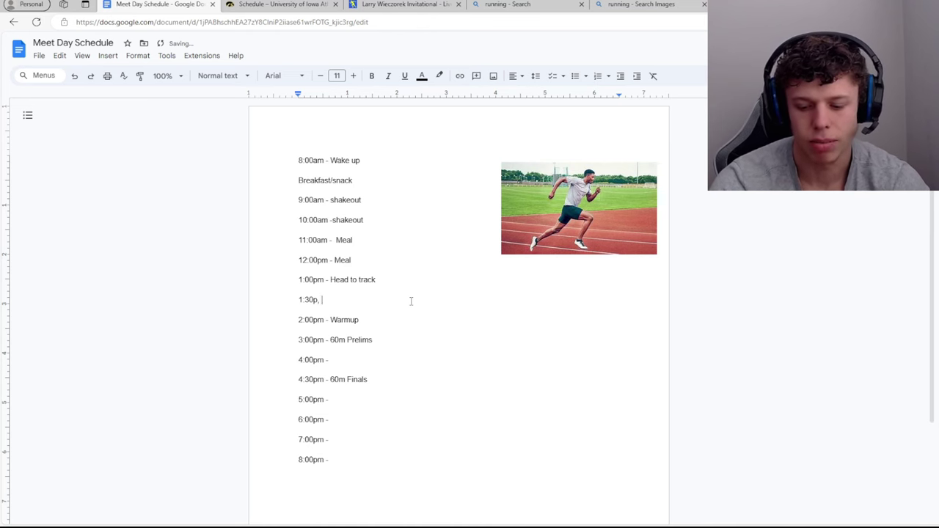
pyautogui.press('BackSpace')
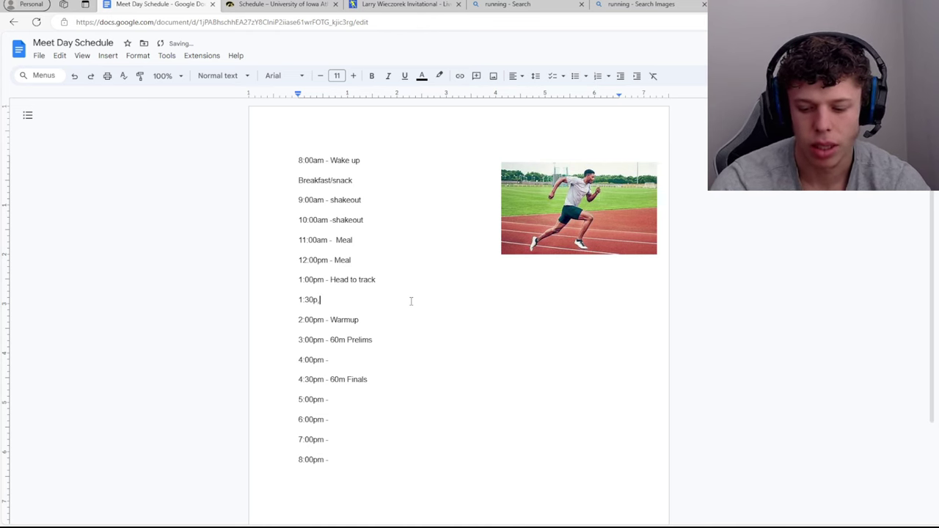
pyautogui.write('m -')
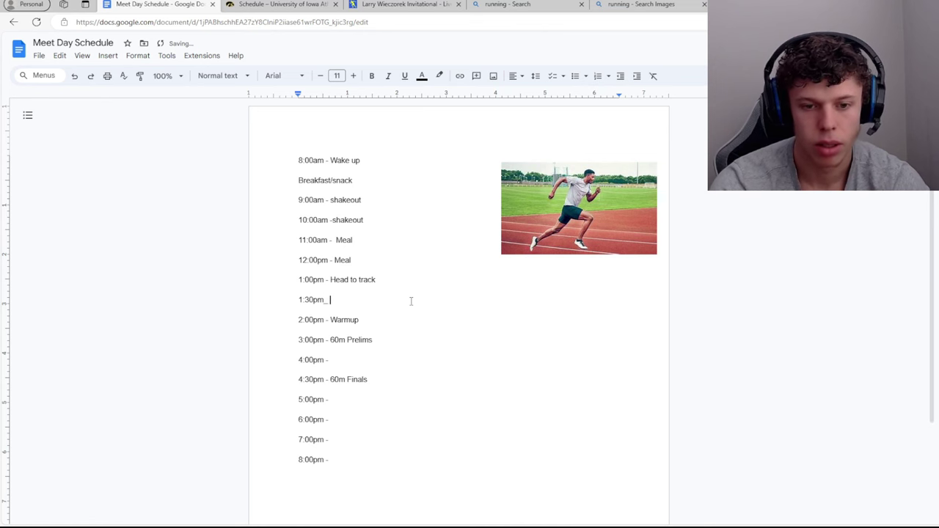
pyautogui.press('BackSpace')
pyautogui.press('BackSpace')
pyautogui.write('- ')
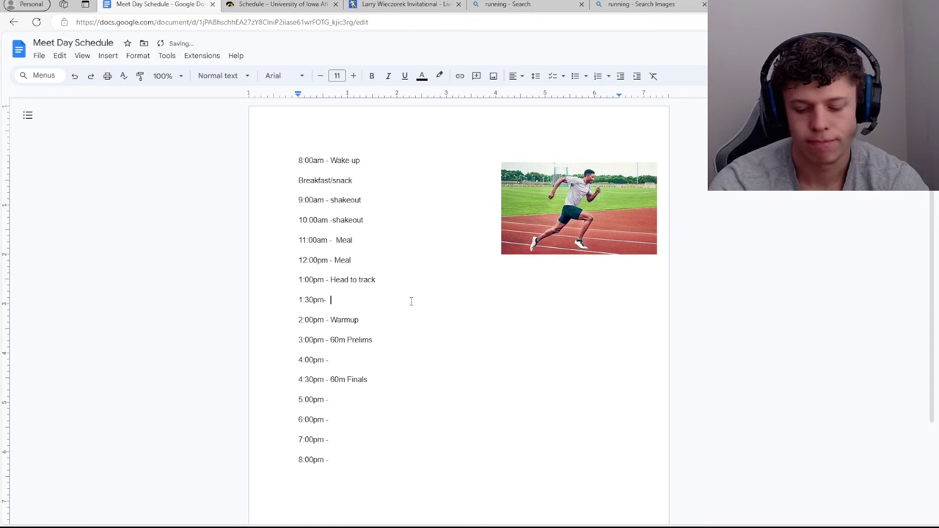
pyautogui.write('Trainign')
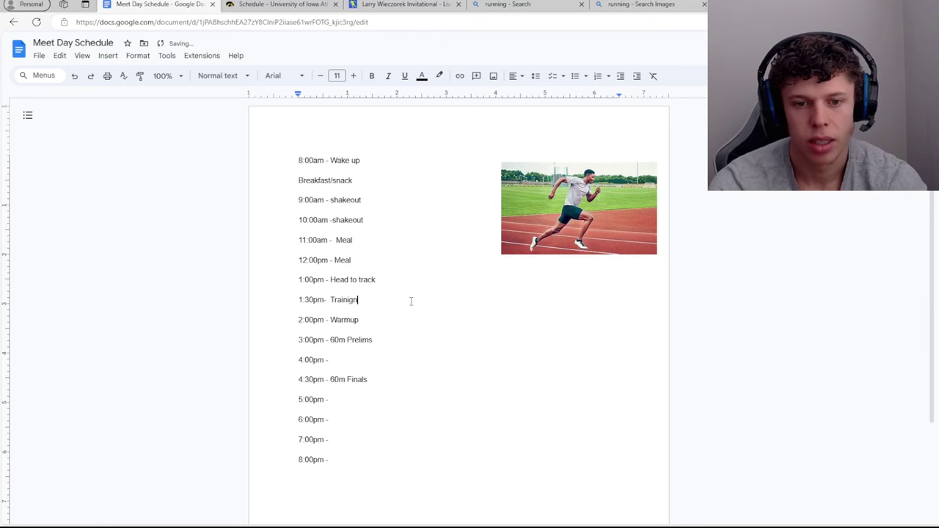
pyautogui.press('BackSpace')
pyautogui.press('BackSpace')
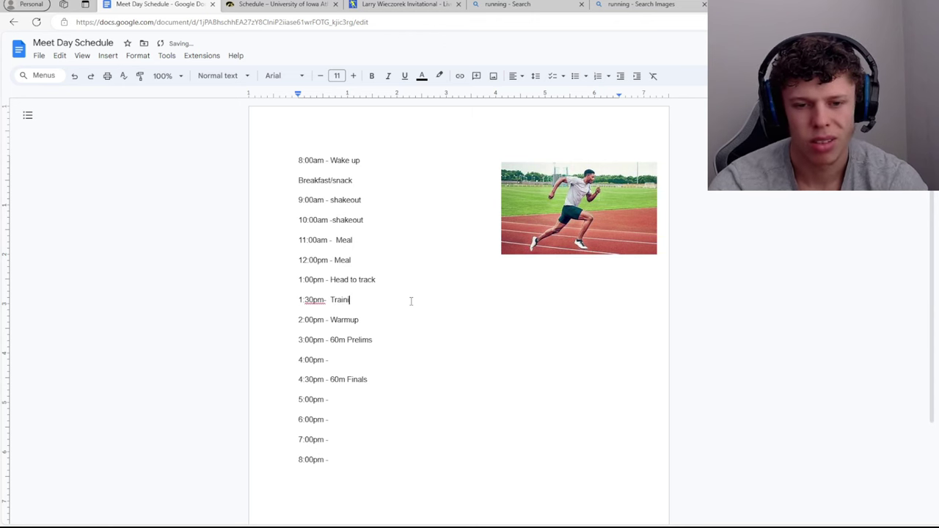
pyautogui.press('BackSpace')
pyautogui.press('BackSpace')
pyautogui.press('BackSpace')
pyautogui.press('BackSpace')
pyautogui.write('ea')
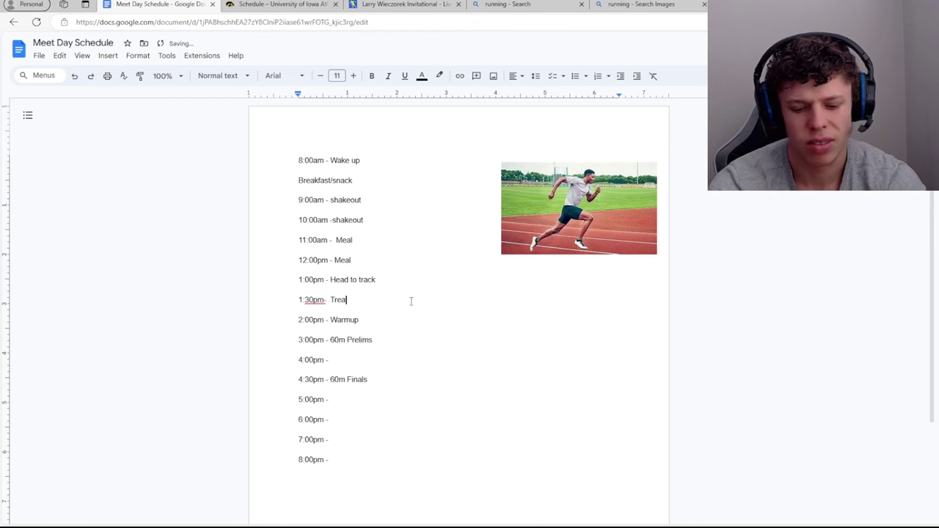
pyautogui.write('tment')
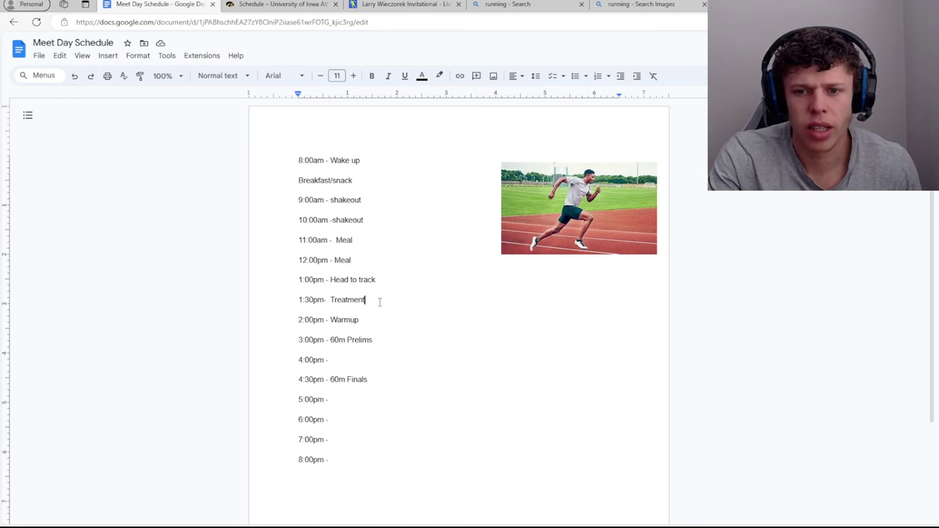
pyautogui.click(418, 300)
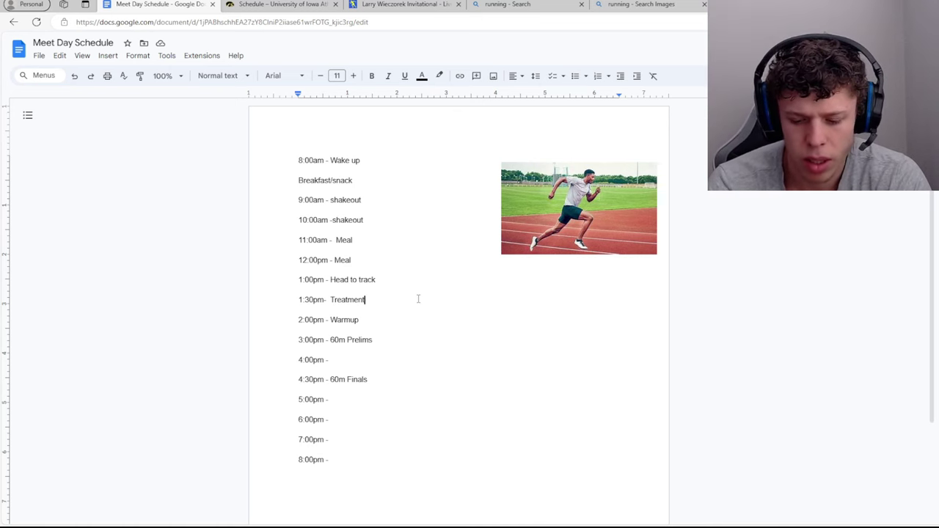
pyautogui.write('(heat')
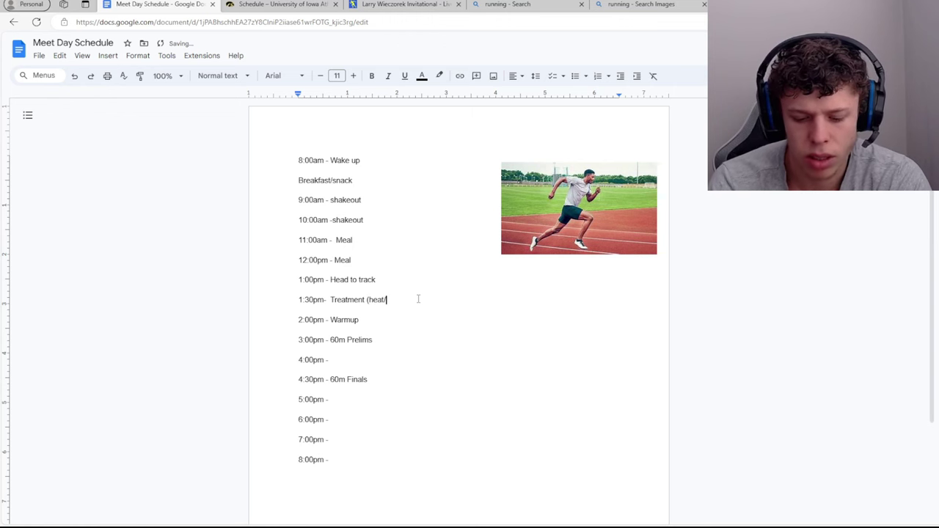
pyautogui.write('/scraping)')
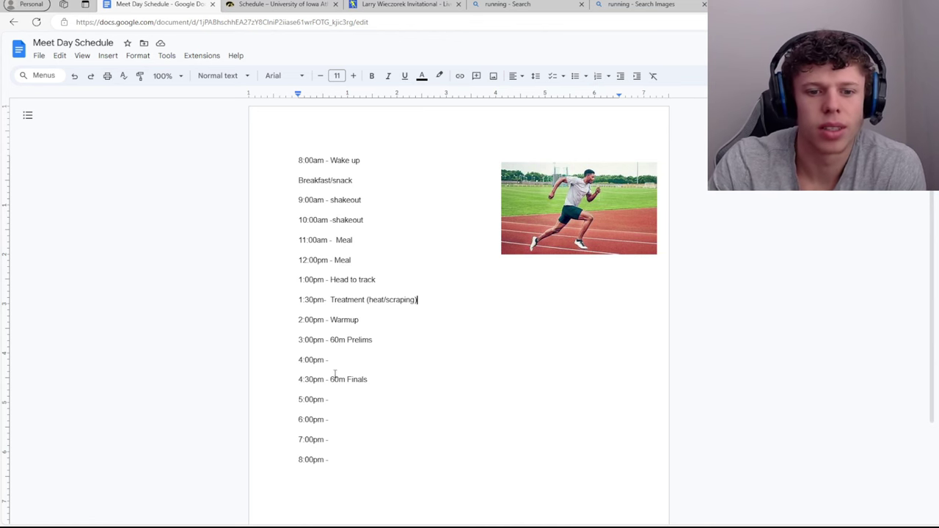
# Step: Add a '2:30pm Sprint Drills' line below the Warmup entry
pyautogui.click(367, 320)
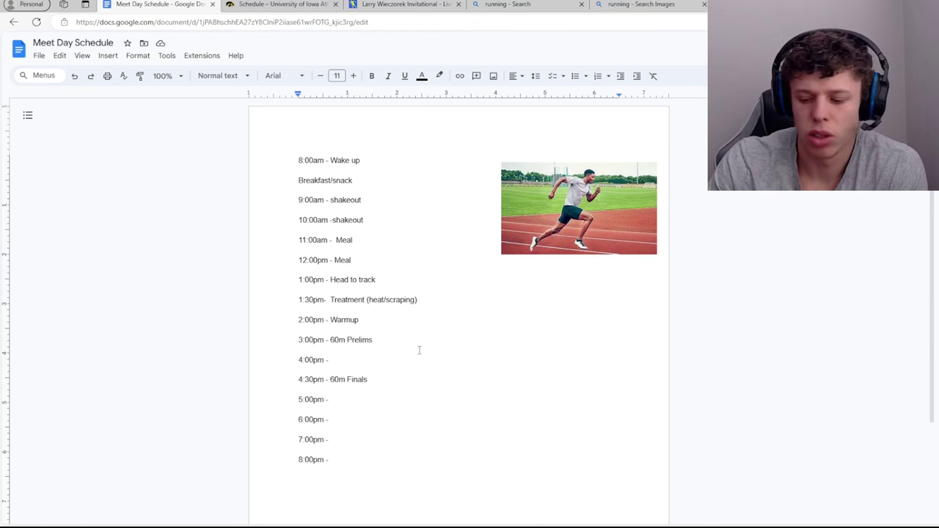
pyautogui.hotkey('shift', 'Return')
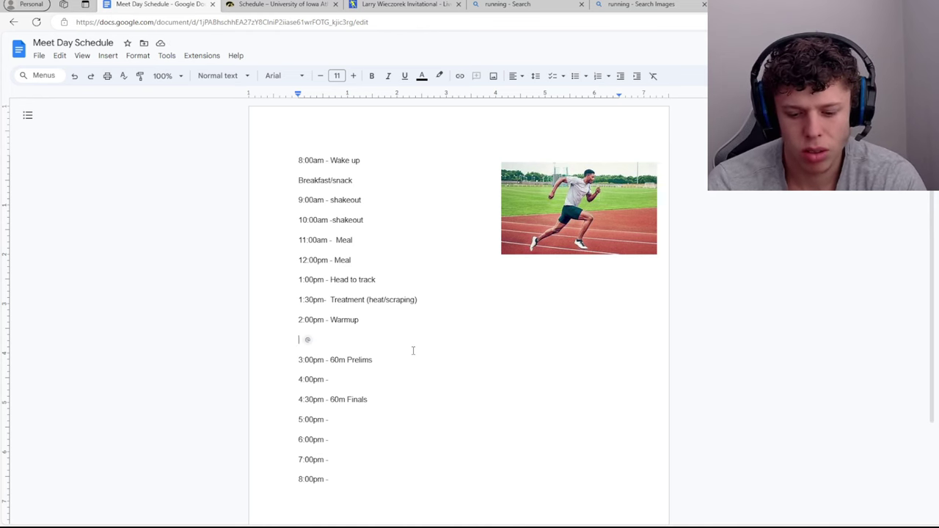
pyautogui.write('2:40pm ')
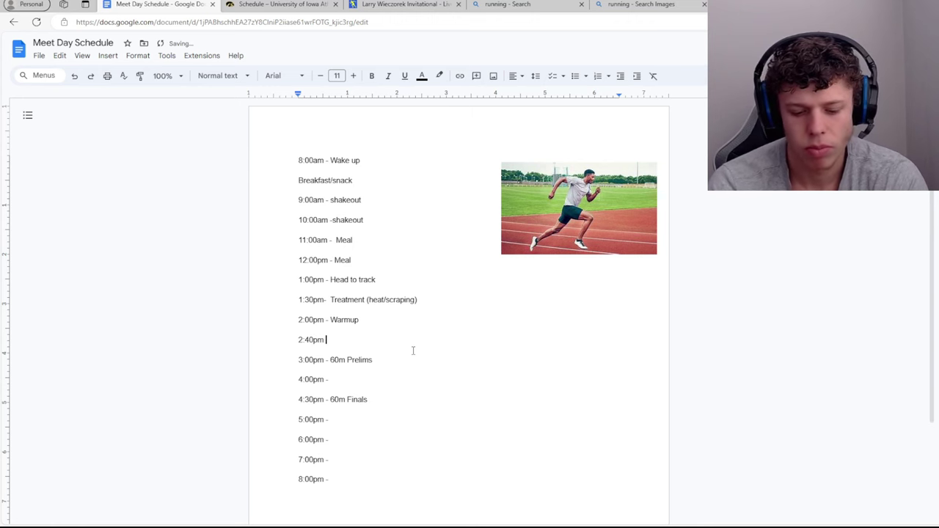
pyautogui.write('Sprint')
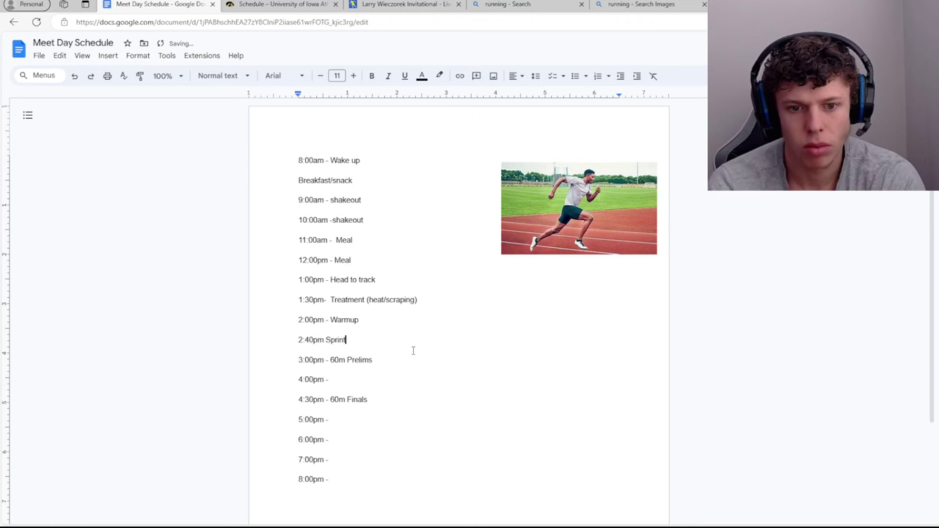
pyautogui.write(' Drills')
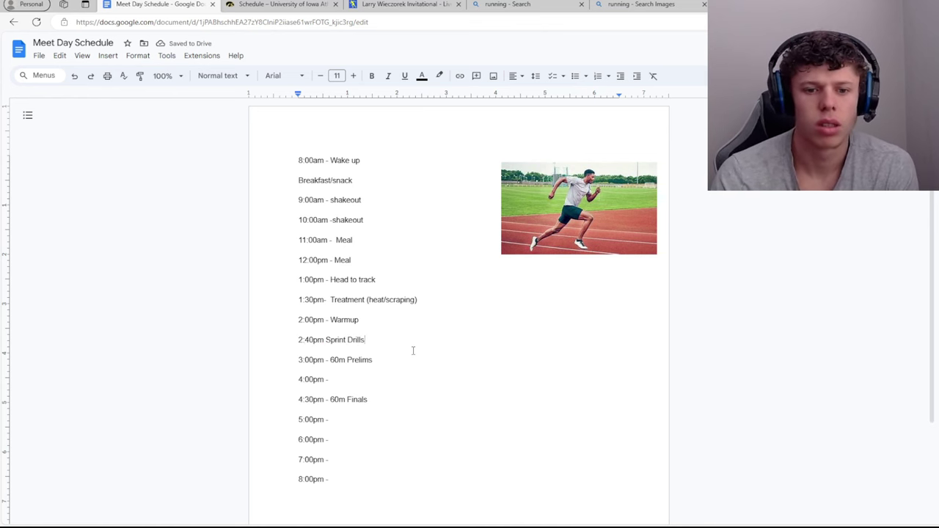
pyautogui.click(307, 340)
pyautogui.press('BackSpace')
pyautogui.write('3')
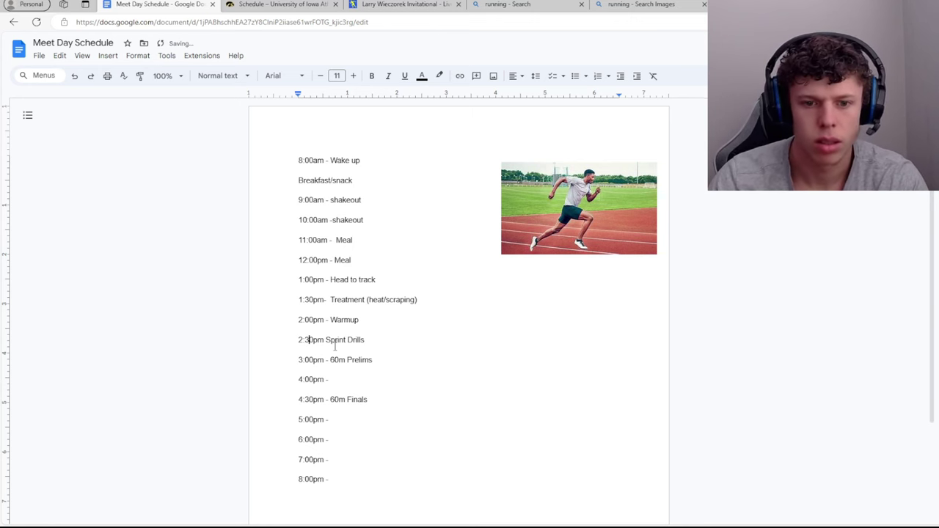
# Step: Add a '2:45pm - Spikes on' line below Sprint Drills
pyautogui.click(377, 339)
pyautogui.press('Return')
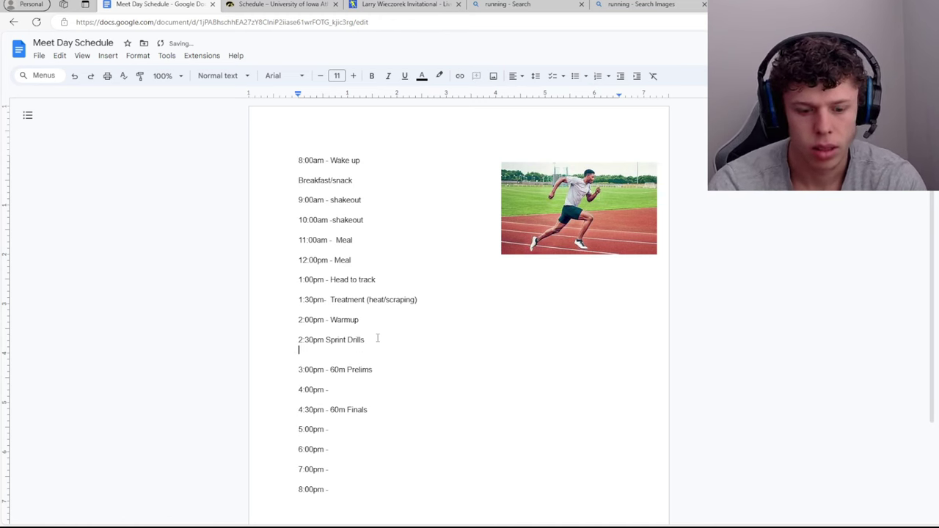
pyautogui.press('BackSpace')
pyautogui.press('Return')
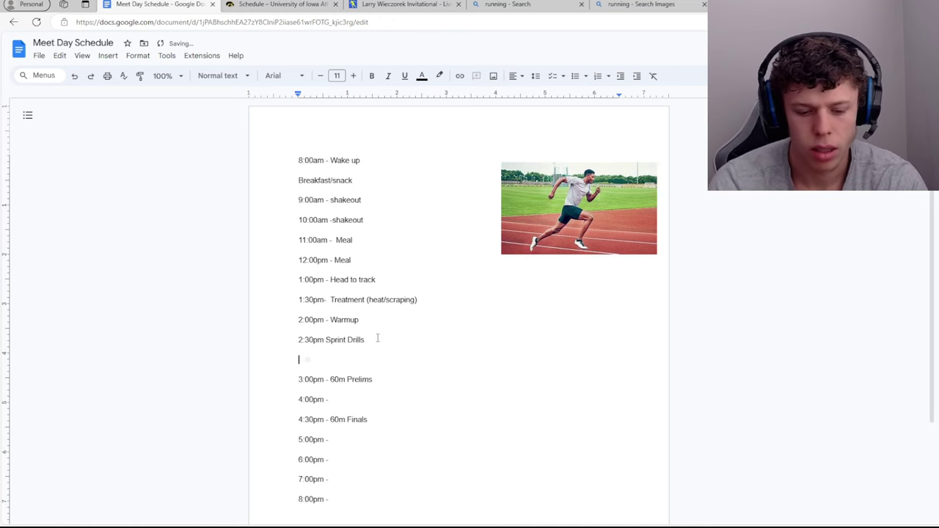
pyautogui.write('2:45pm - Spikes on')
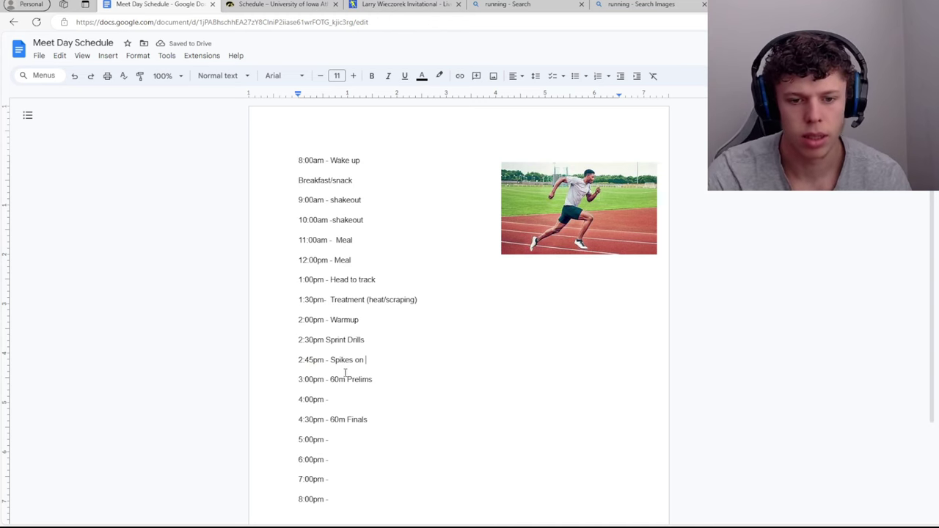
# Step: Enter 'Treatment and prep for finals' as the 4:00pm activity
pyautogui.click(337, 399)
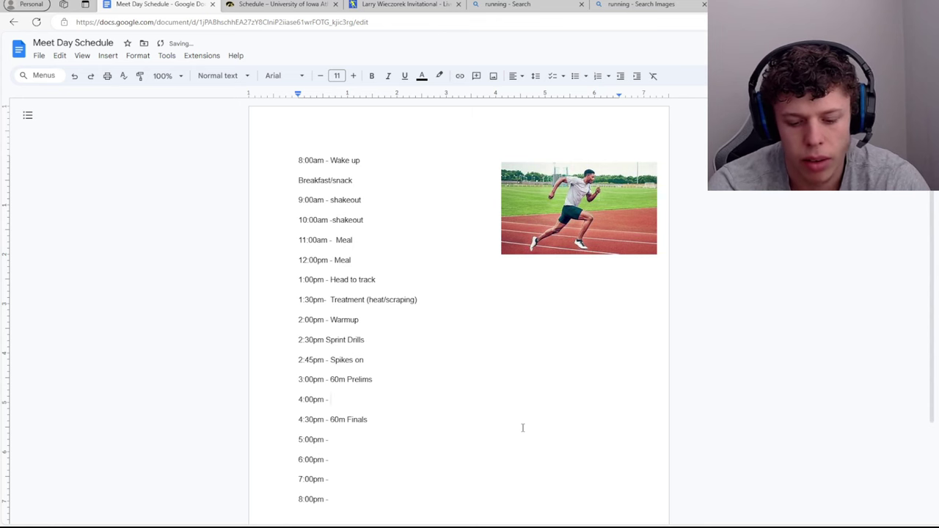
pyautogui.write('Heat')
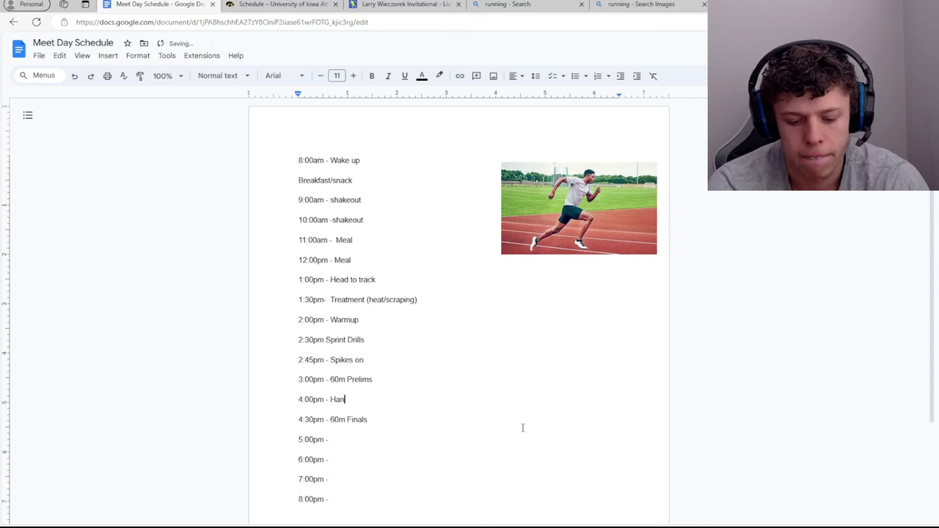
pyautogui.press('BackSpace')
pyautogui.press('BackSpace')
pyautogui.press('BackSpace')
pyautogui.press('BackSpace')
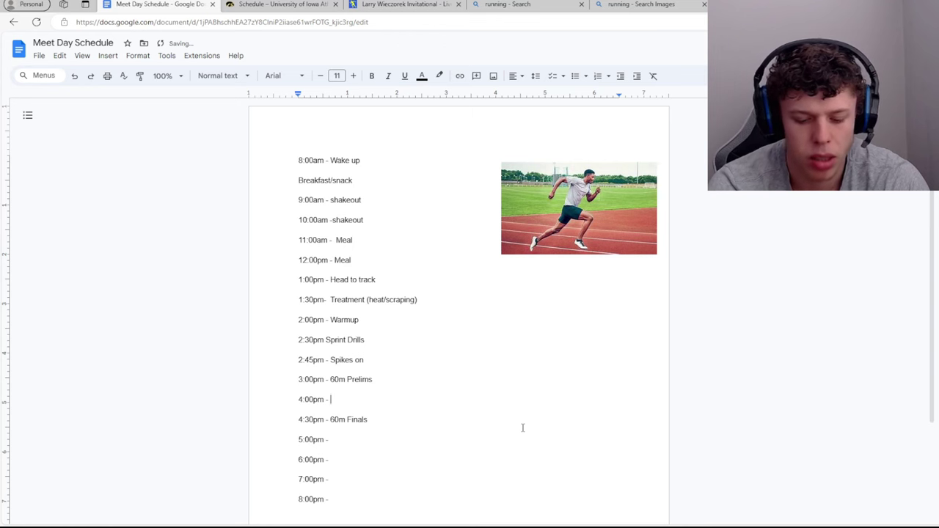
pyautogui.write('Treat')
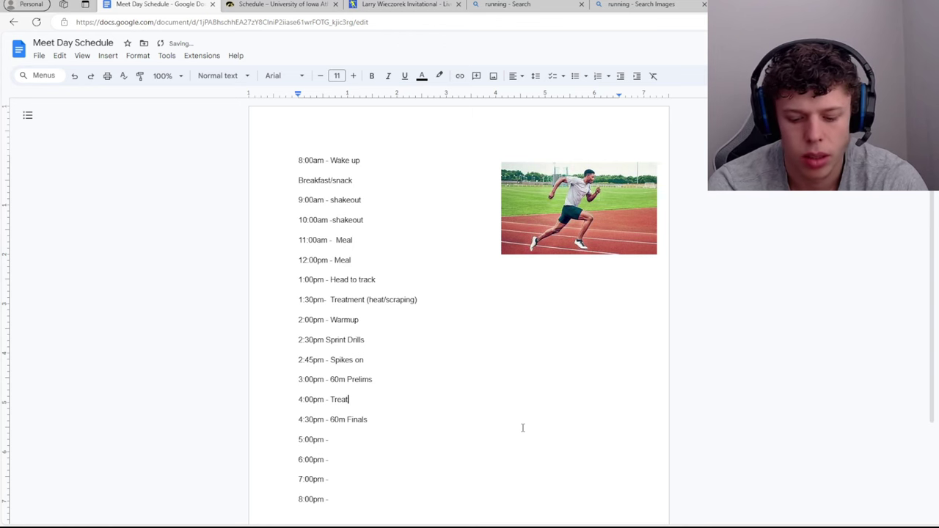
pyautogui.write('ment a')
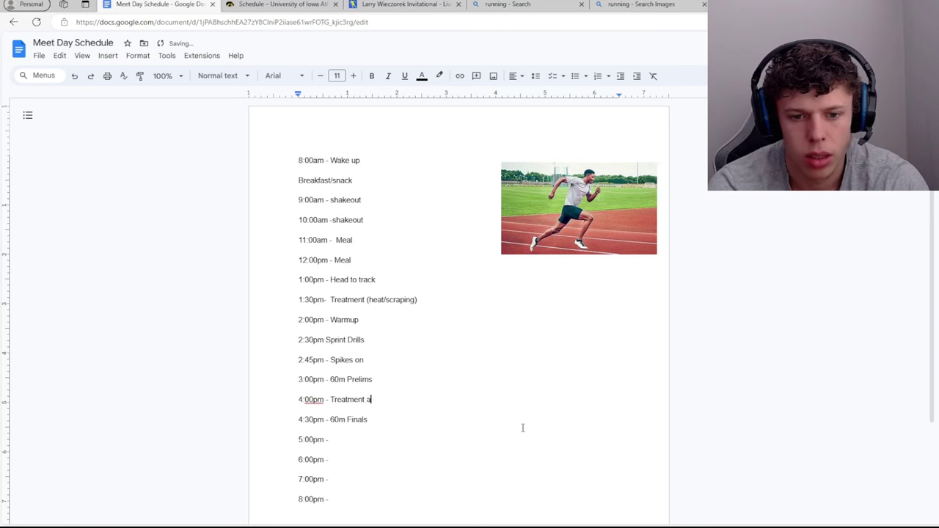
pyautogui.write('nd prepp')
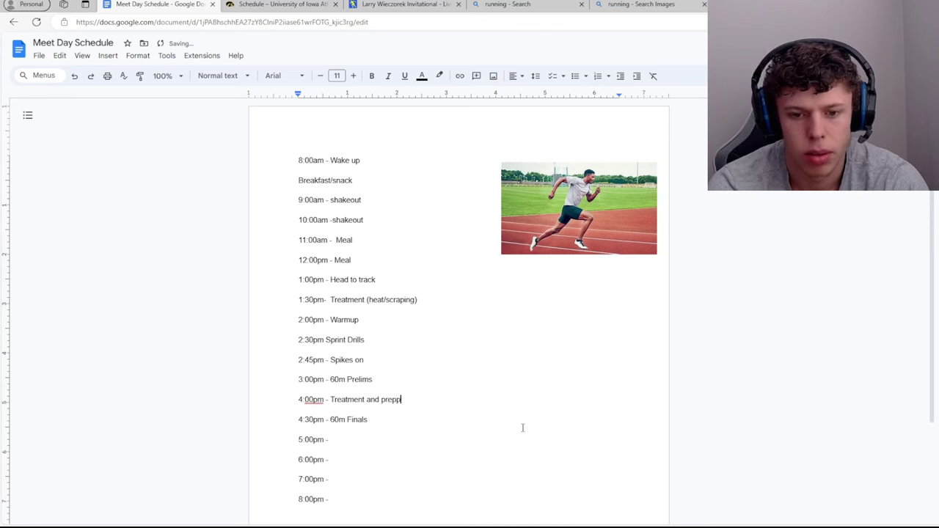
pyautogui.press('BackSpace')
pyautogui.write('for finals')
pyautogui.click(344, 448)
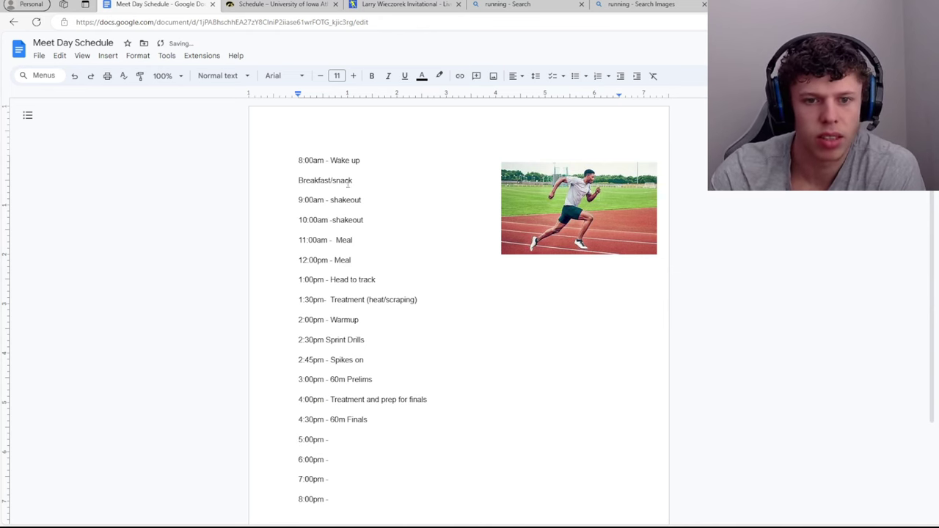
# Step: Prefix the Breakfast/snack line with the time '8:30am -'
pyautogui.click(301, 184)
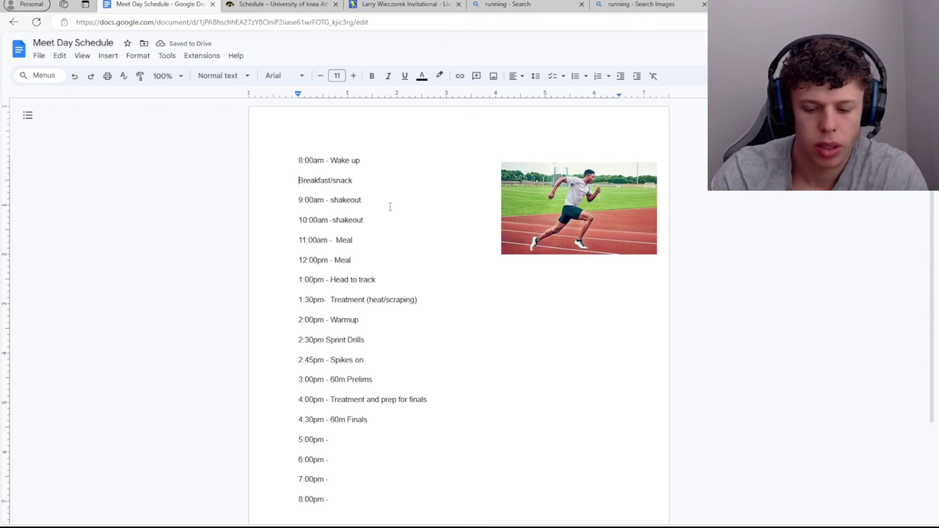
pyautogui.write('8:30 ')
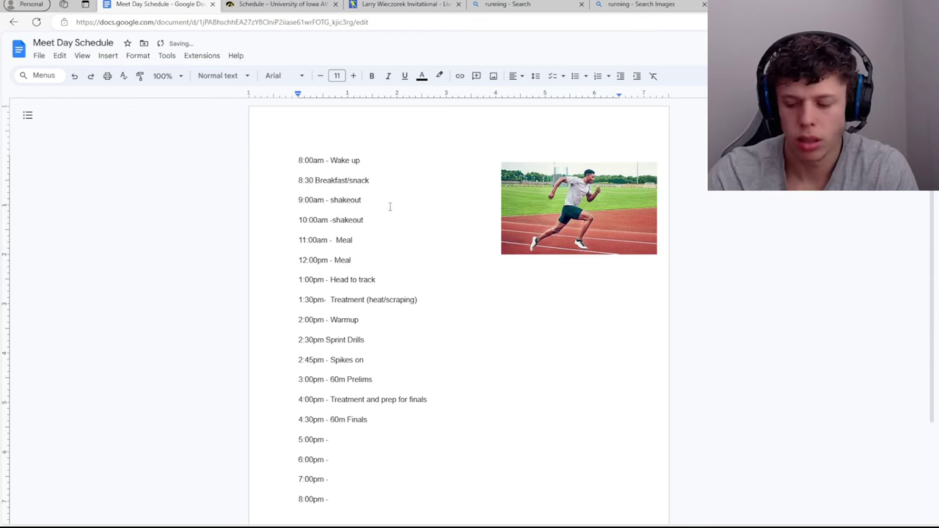
pyautogui.write('-')
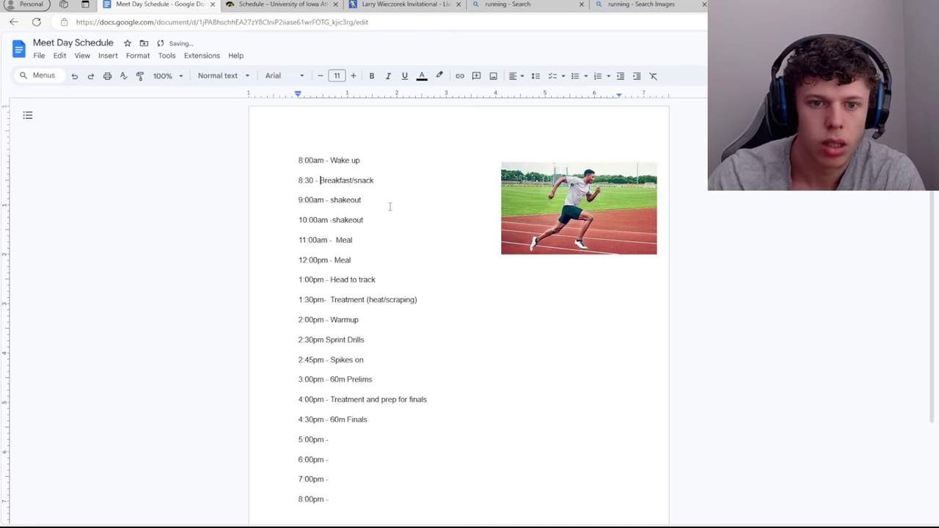
pyautogui.click(314, 179)
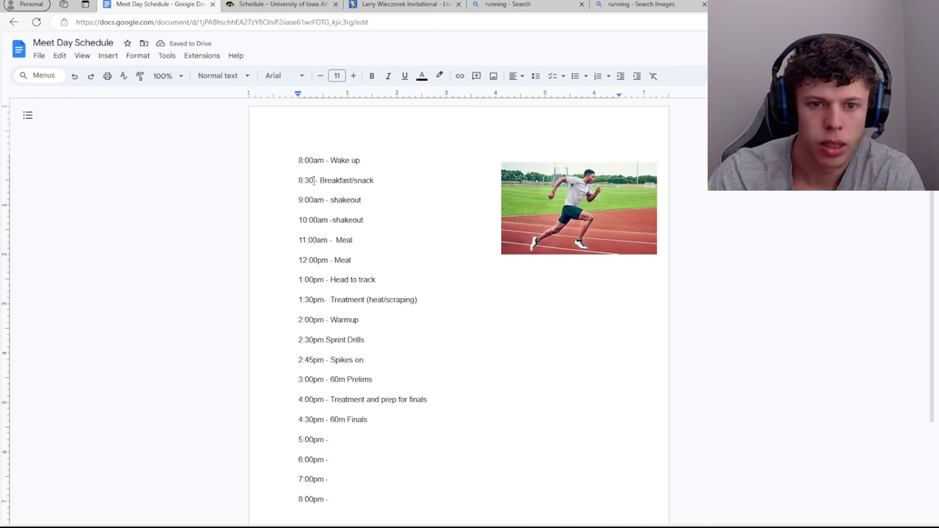
pyautogui.write('am')
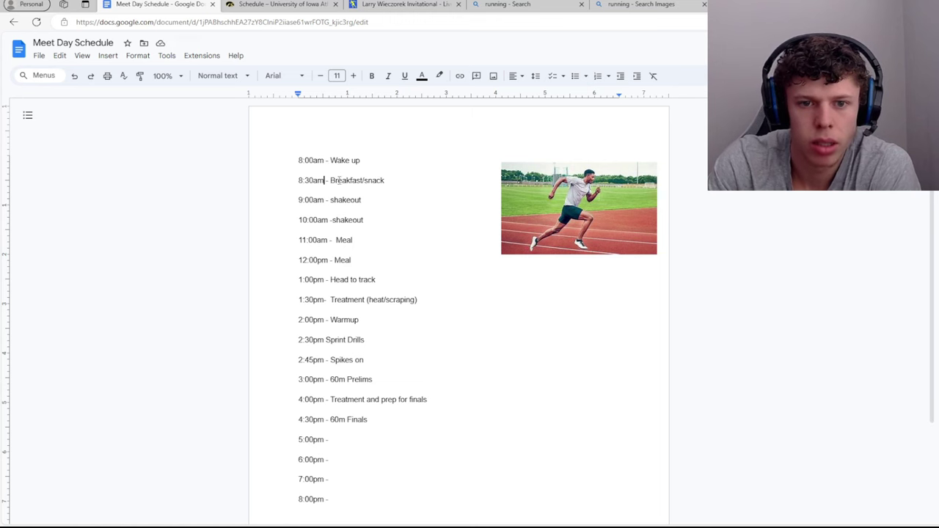
# Step: Append '(ibuprofen)' to the 8:30am Breakfast/snack entry
pyautogui.click(330, 180)
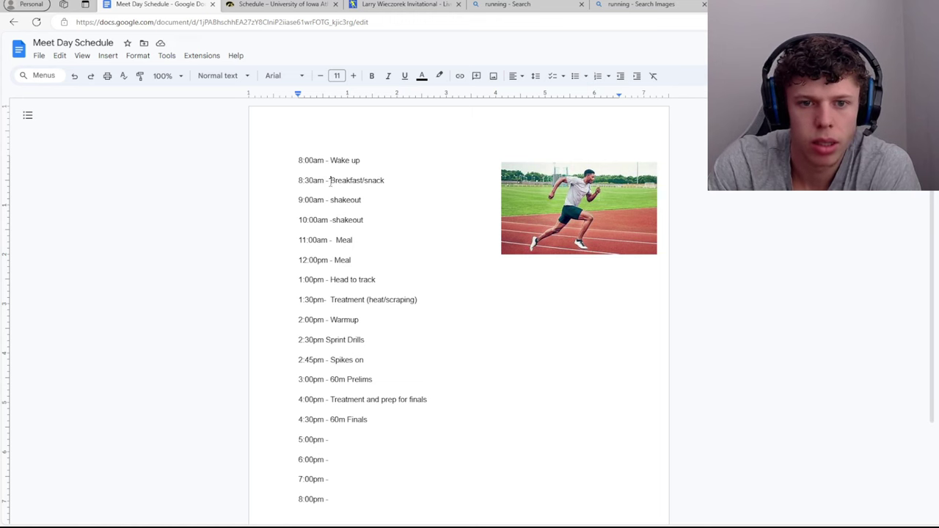
pyautogui.click(385, 179)
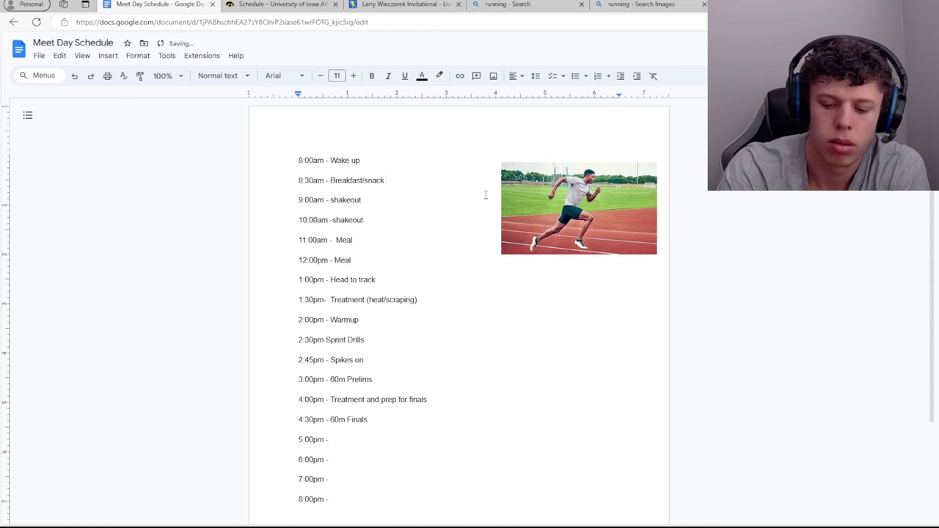
pyautogui.write('(')
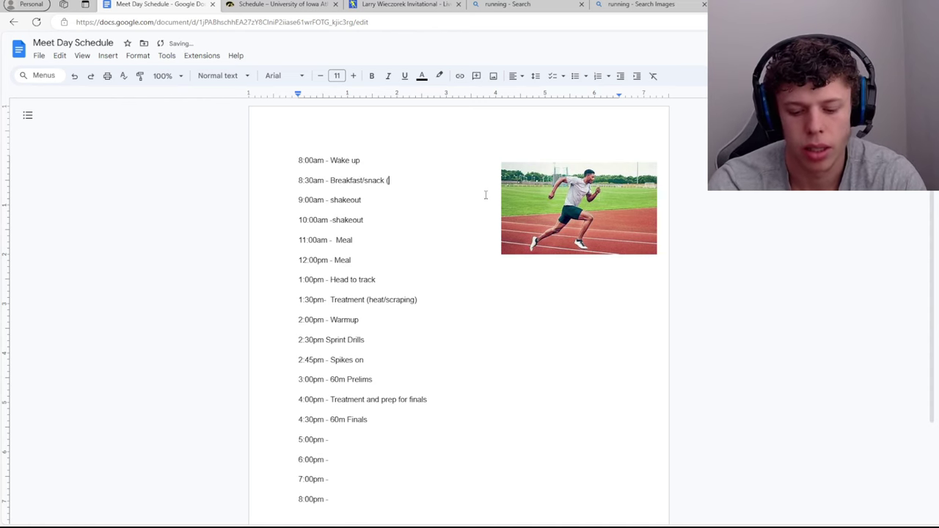
pyautogui.write('ibu')
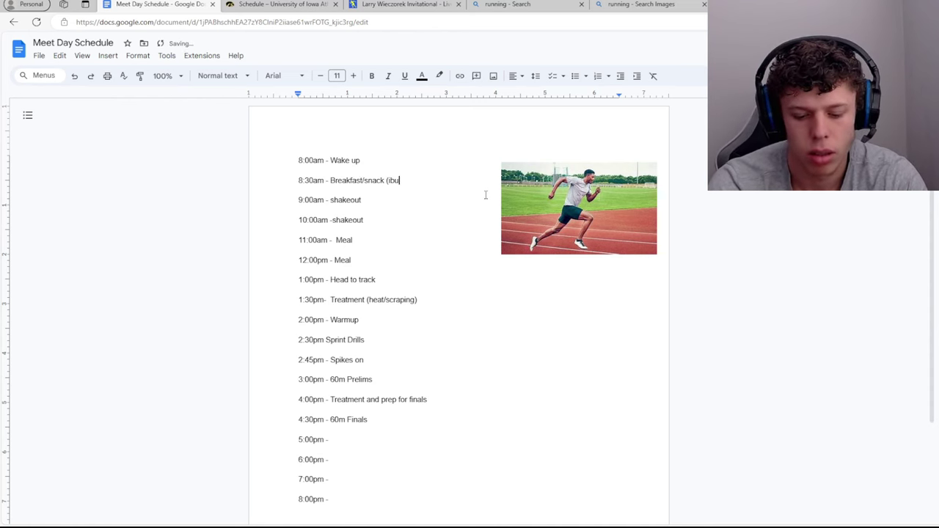
pyautogui.write('profen')
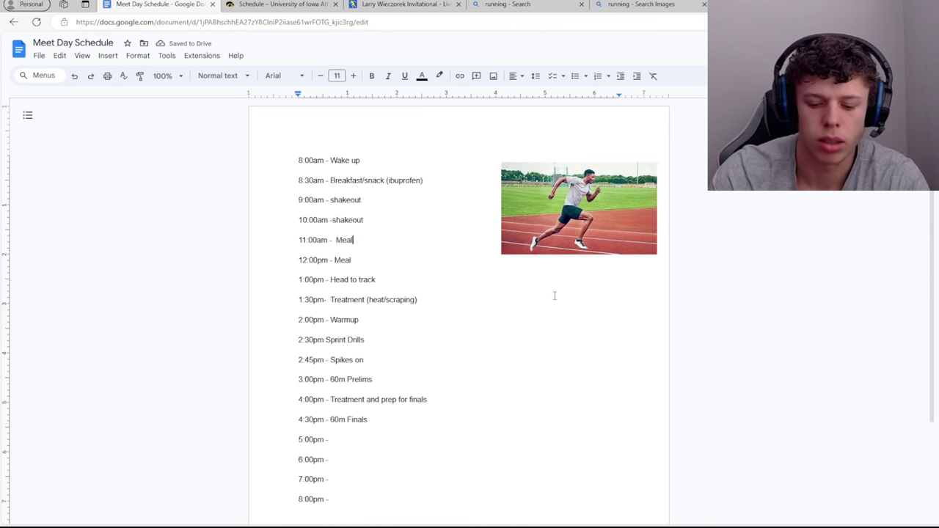
# Step: Add '(caffeine)' after Meal on the 11:00am line, fixing the typo with the spelling suggestion
pyautogui.write('(caaa')
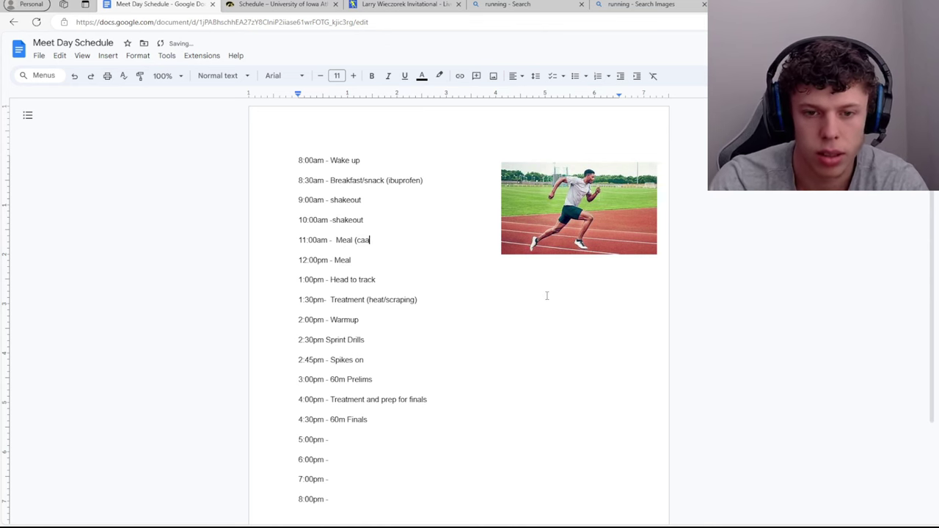
pyautogui.press('BackSpace')
pyautogui.press('BackSpace')
pyautogui.write('fe')
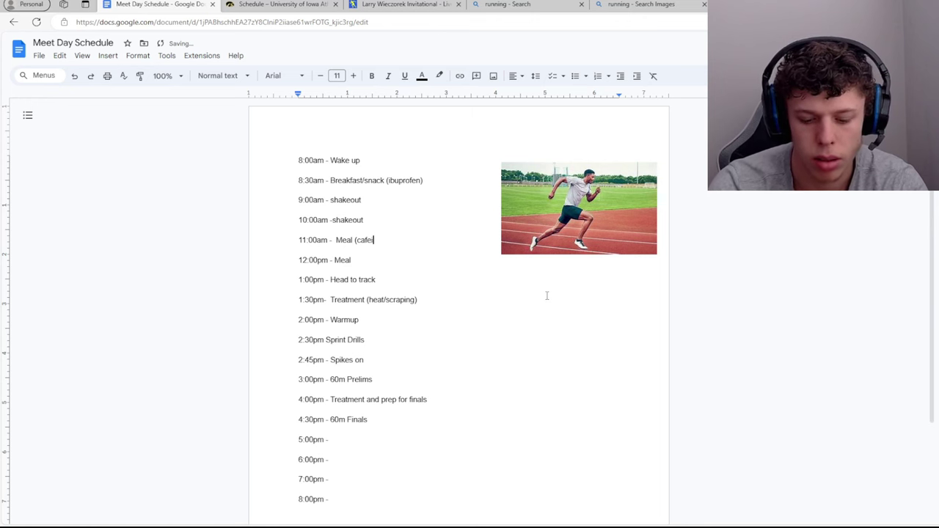
pyautogui.write('ine)')
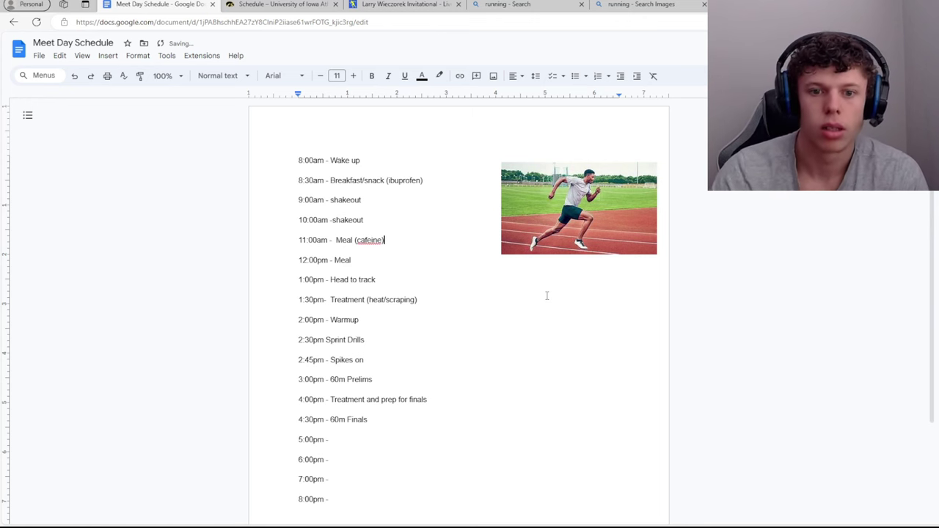
pyautogui.click(371, 240)
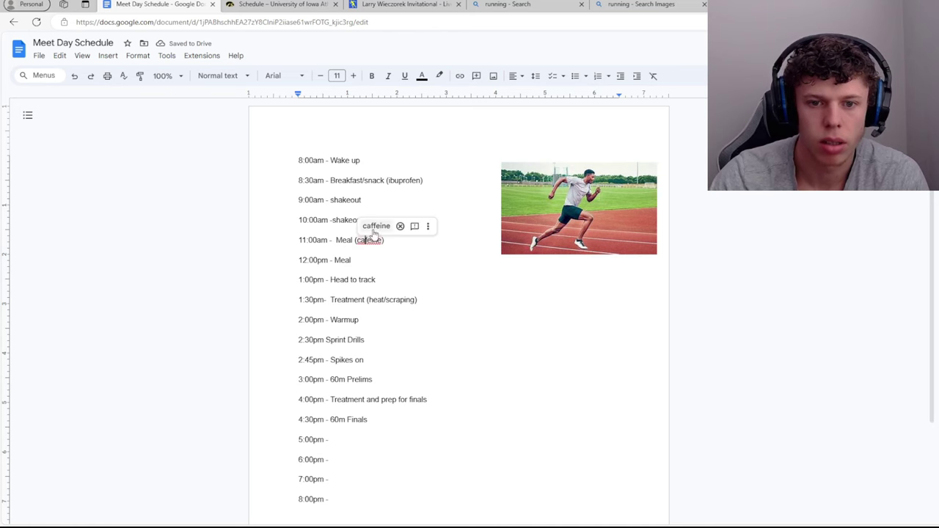
pyautogui.click(369, 225)
pyautogui.scroll(-2, 394, 296)
pyautogui.scroll(2, 394, 297)
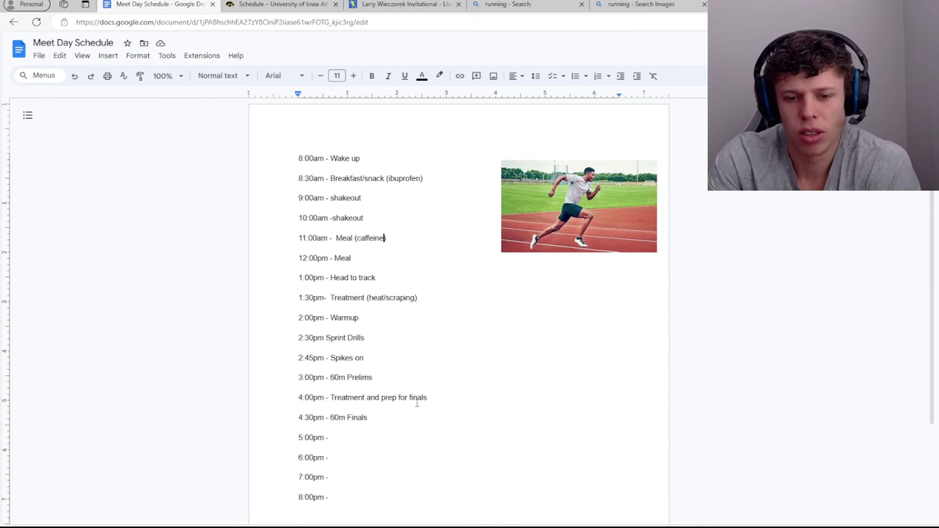
# Step: Below '4:00pm Treatment and prep for finals', add an indented line 'Light Static Stretch and Sprint Drills'
pyautogui.click(431, 397)
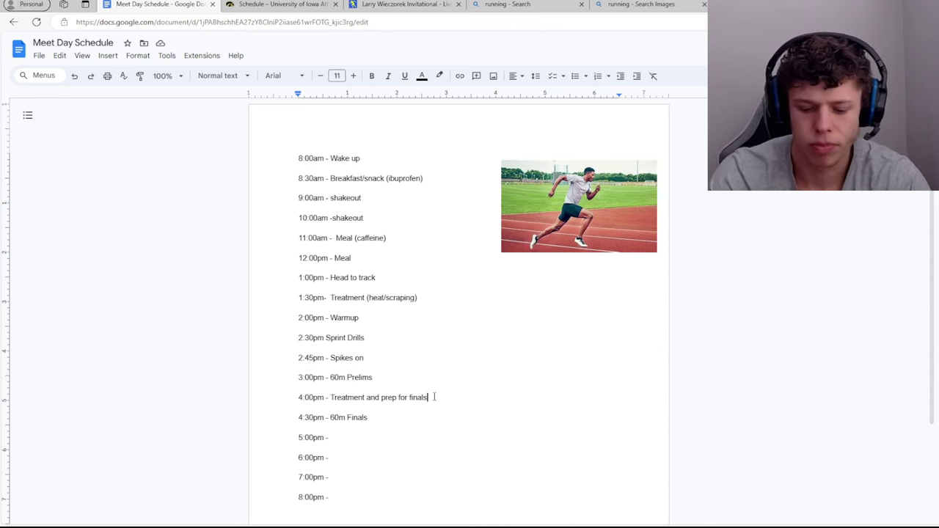
pyautogui.press('Return')
pyautogui.press('BackSpace')
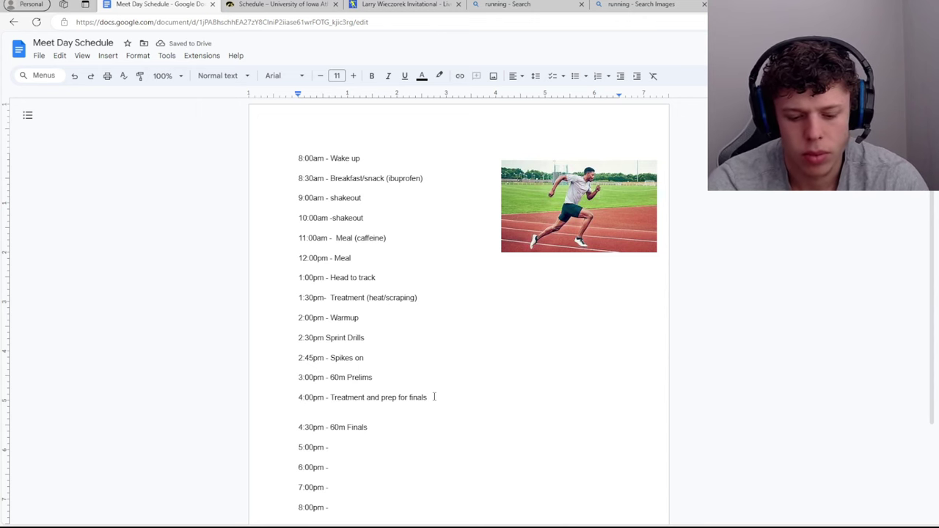
pyautogui.write('S')
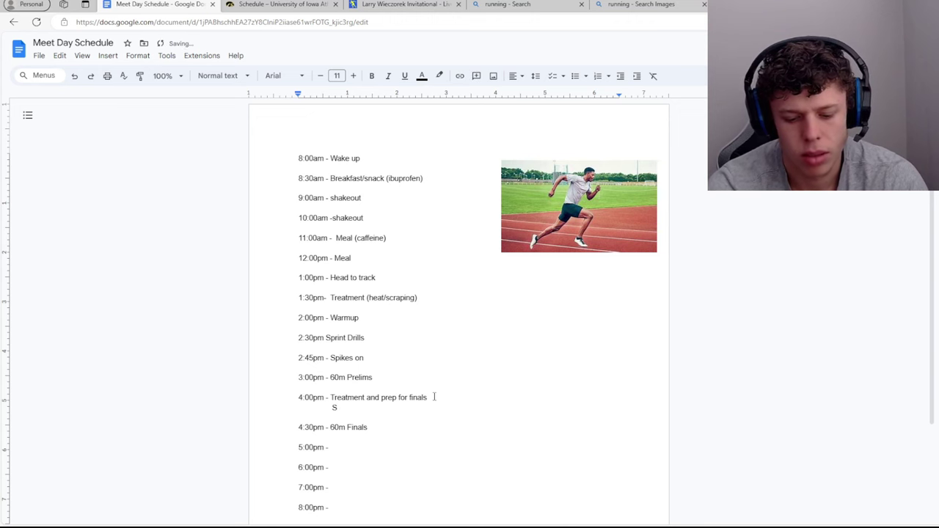
pyautogui.write('hak')
pyautogui.press('BackSpace')
pyautogui.press('BackSpace')
pyautogui.press('BackSpace')
pyautogui.press('BackSpace')
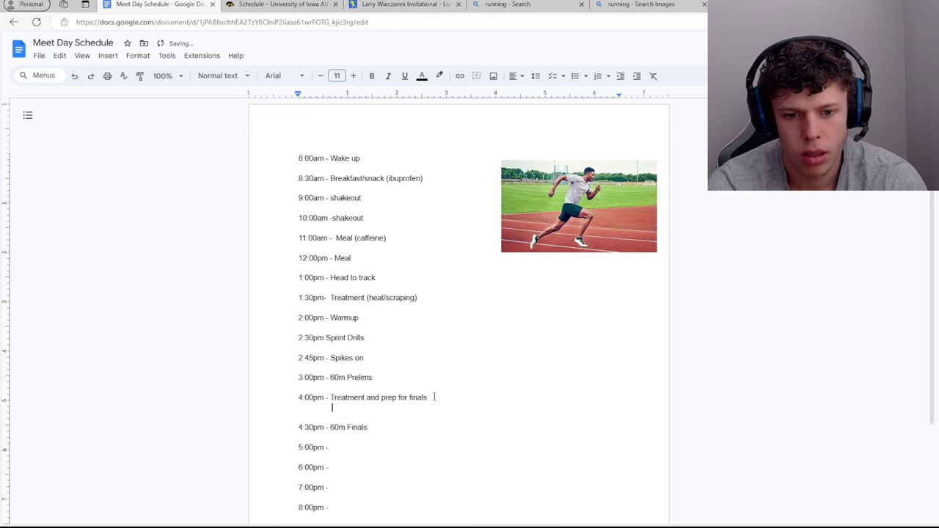
pyautogui.write('Light ')
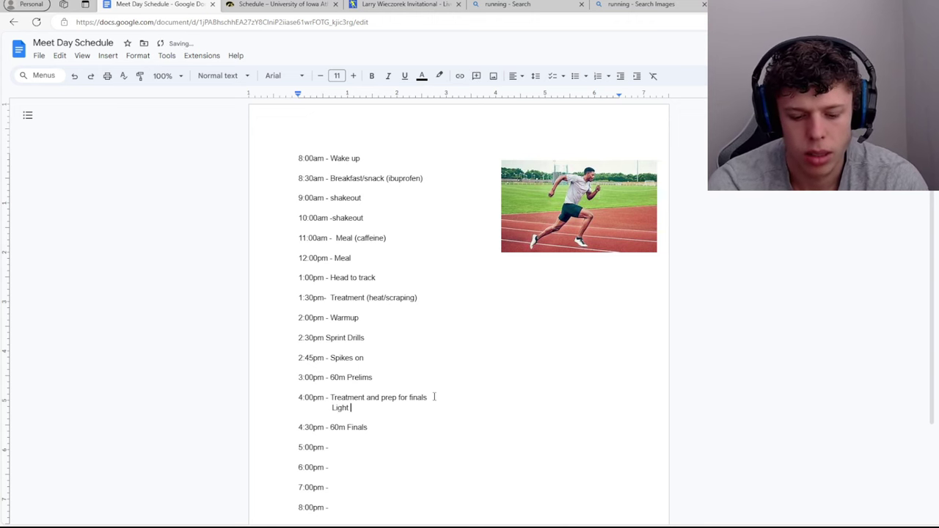
pyautogui.write('Static ')
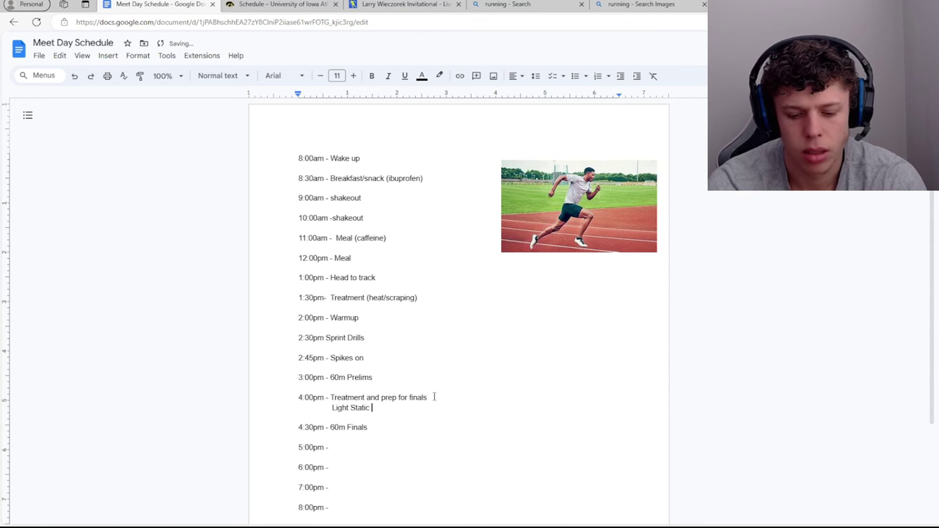
pyautogui.write('Strecth an')
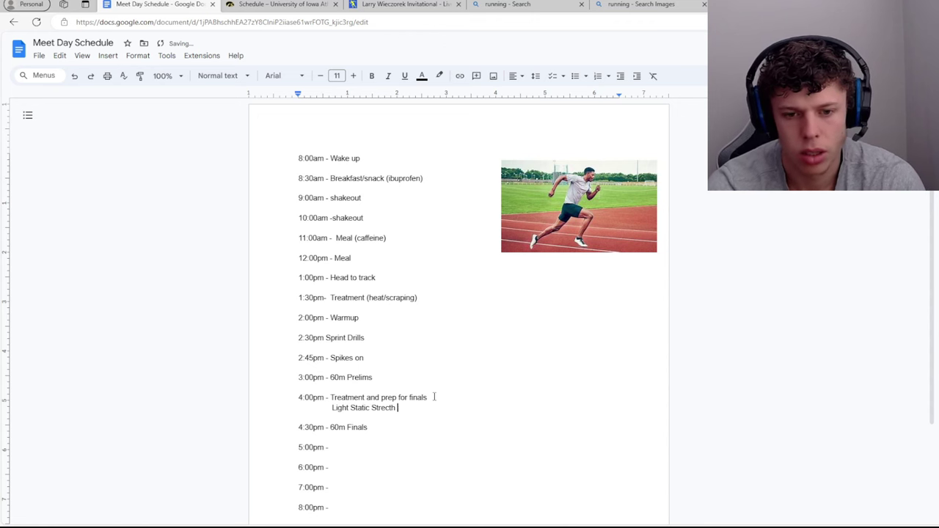
pyautogui.press('BackSpace')
pyautogui.press('BackSpace')
pyautogui.press('BackSpace')
pyautogui.press('BackSpace')
pyautogui.press('BackSpace')
pyautogui.press('BackSpace')
pyautogui.write('tche')
pyautogui.press('BackSpace')
pyautogui.write('and ')
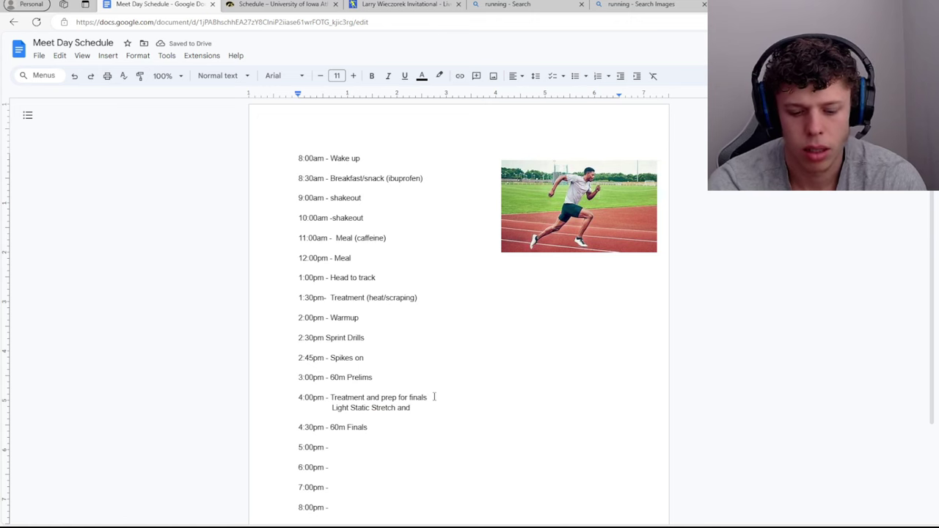
pyautogui.write('Sprint Drills')
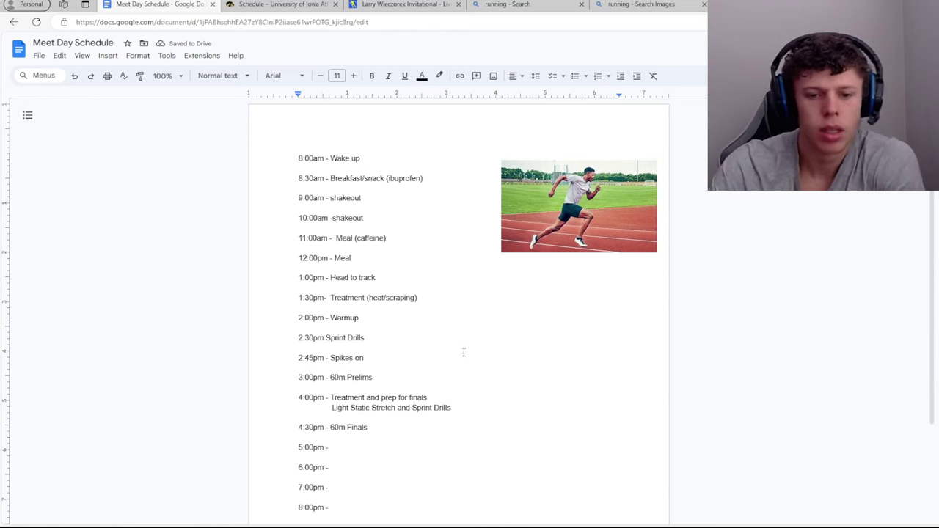
# Step: Insert a dash before Sprint Drills at 2:30pm and enter Treatment for 5:00pm
pyautogui.click(327, 338)
pyautogui.write('-')
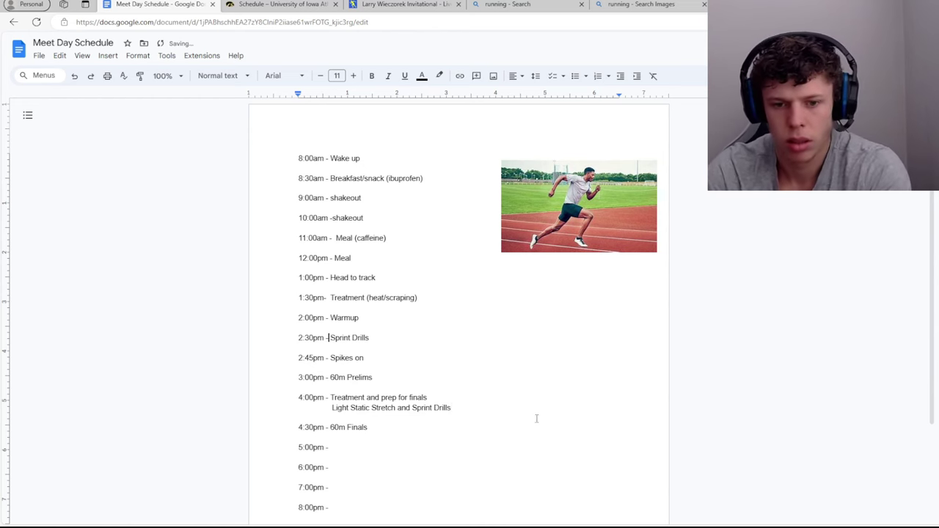
pyautogui.click(350, 447)
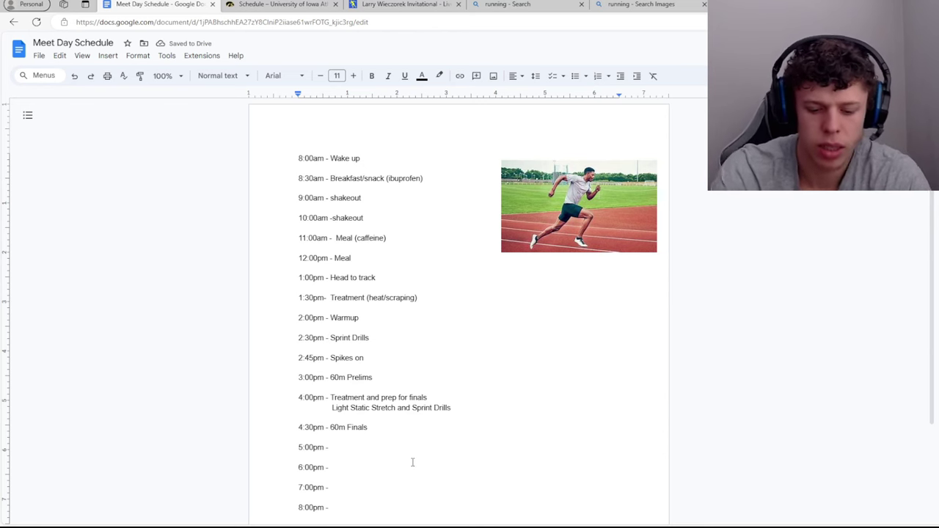
pyautogui.write('Treatment')
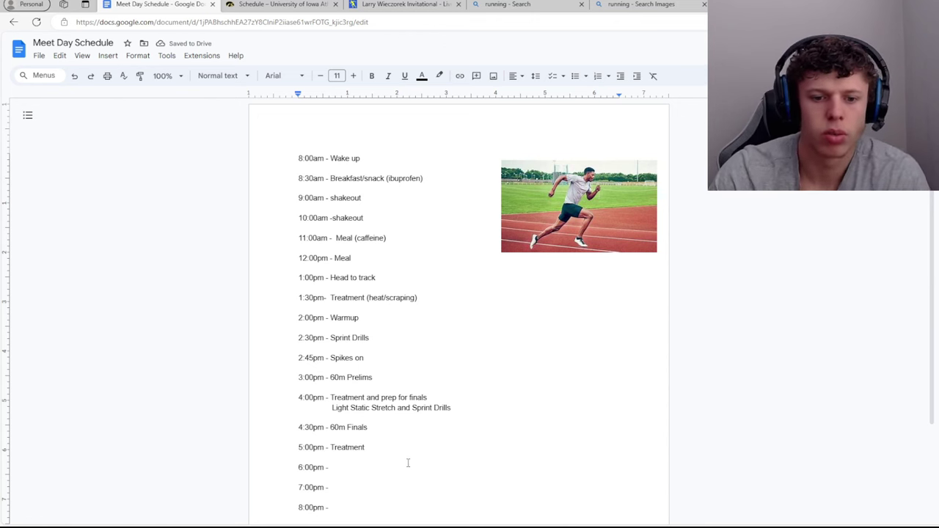
pyautogui.scroll(-2, 379, 433)
pyautogui.scroll(2, 347, 345)
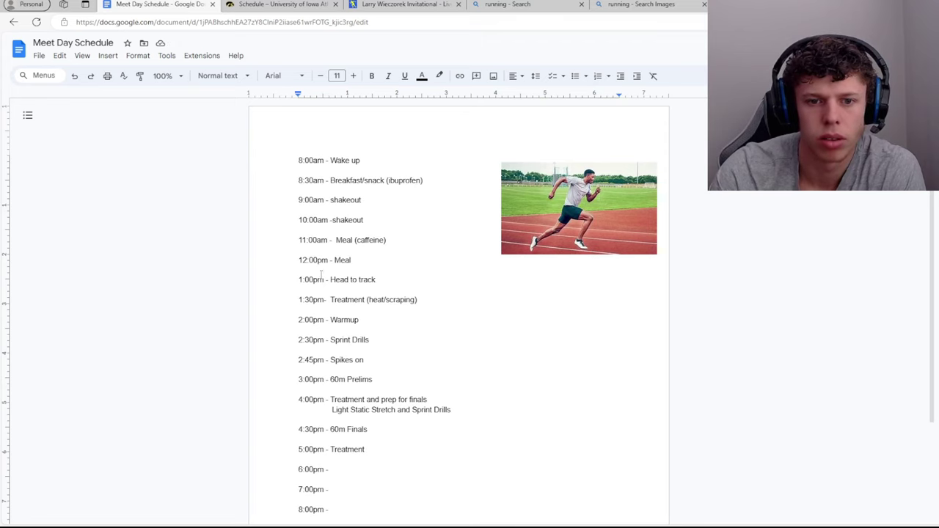
# Step: Enter Meal in the 6:00pm slot
pyautogui.click(349, 470)
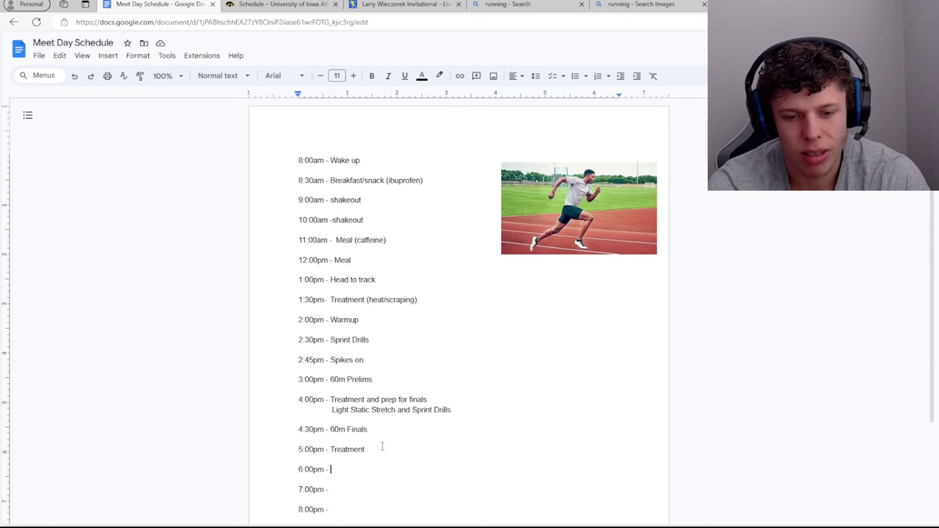
pyautogui.write('Walk')
pyautogui.press('BackSpace')
pyautogui.press('BackSpace')
pyautogui.press('BackSpace')
pyautogui.press('BackSpace')
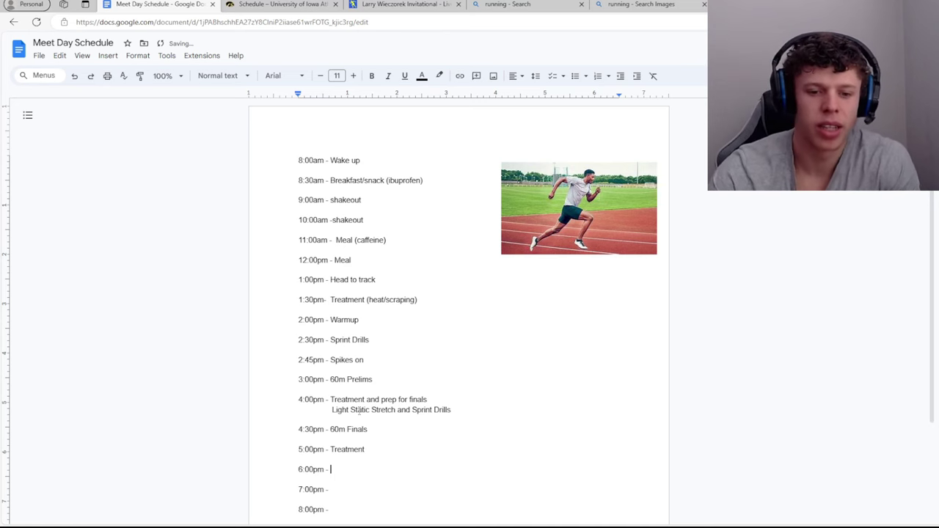
pyautogui.moveTo(291, 468); pyautogui.dragTo(386, 475)
pyautogui.click(386, 475)
pyautogui.write('Meal')
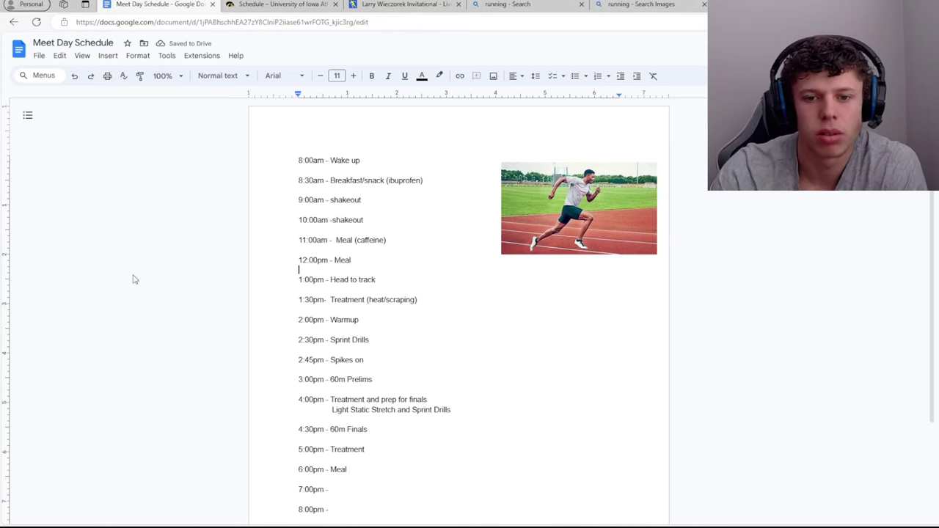
# Step: Drag the running-woman photo from the Bing image results into the schedule document
pyautogui.click(302, 270)
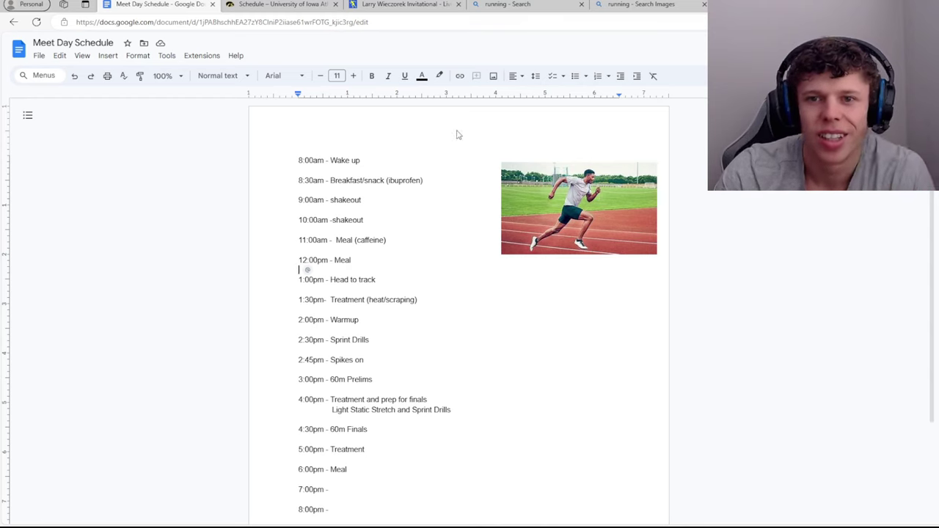
pyautogui.click(674, 4)
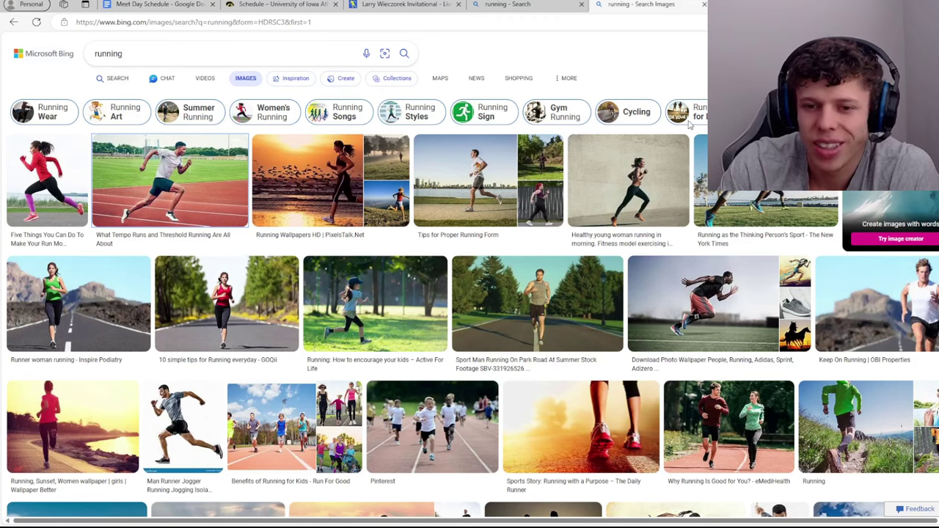
pyautogui.moveTo(633, 170); pyautogui.dragTo(593, 363)
# Step: Set the photo to Wrap text, then enlarge it and place it beside the schedule under the first photo
pyautogui.click(407, 406)
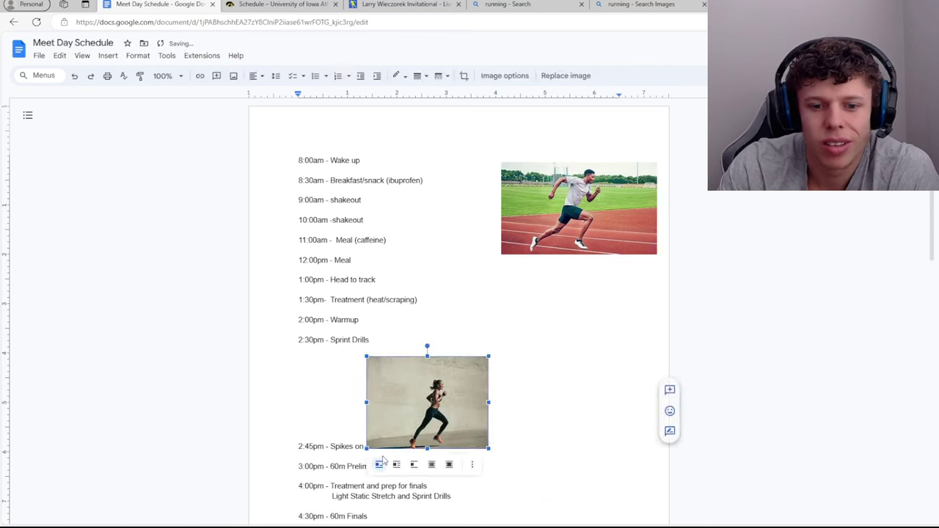
pyautogui.click(396, 465)
pyautogui.moveTo(403, 411); pyautogui.dragTo(581, 321)
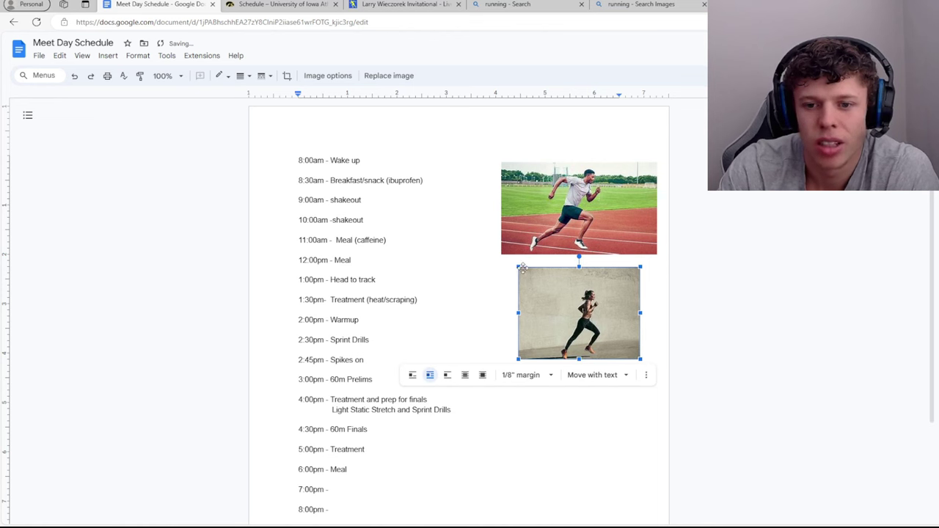
pyautogui.moveTo(518, 268); pyautogui.dragTo(501, 254)
pyautogui.moveTo(545, 284); pyautogui.dragTo(553, 297)
pyautogui.click(744, 287)
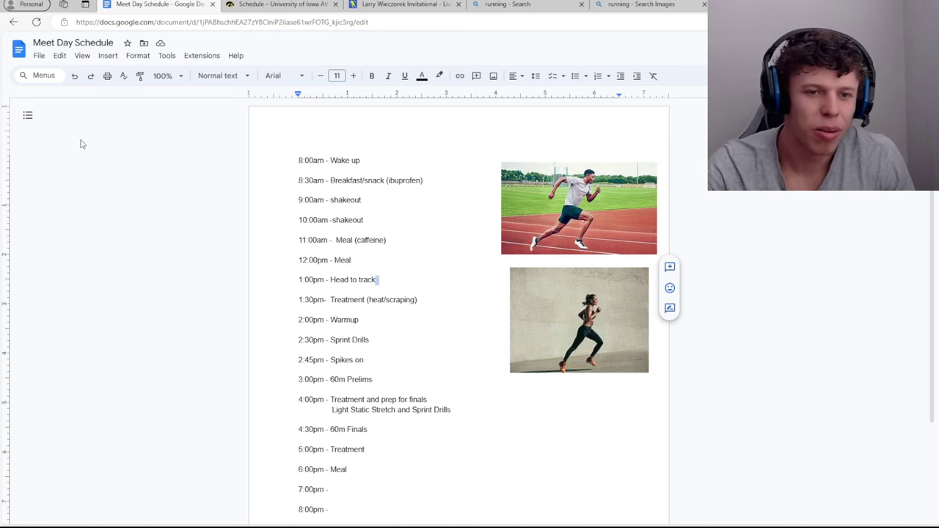
pyautogui.click(208, 319)
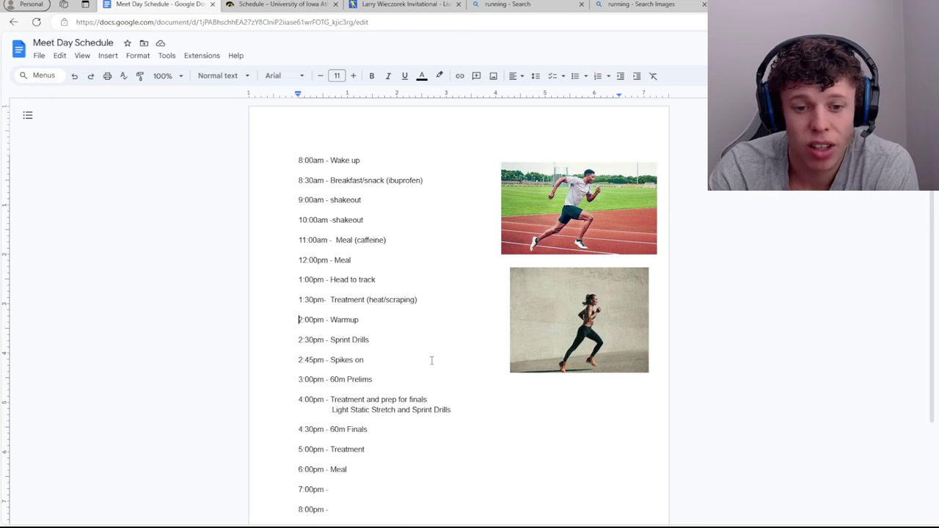
# Step: Open the Men 60m Premier - Prelims heat sheets and scroll through Heats 1 to 5
pyautogui.click(404, 4)
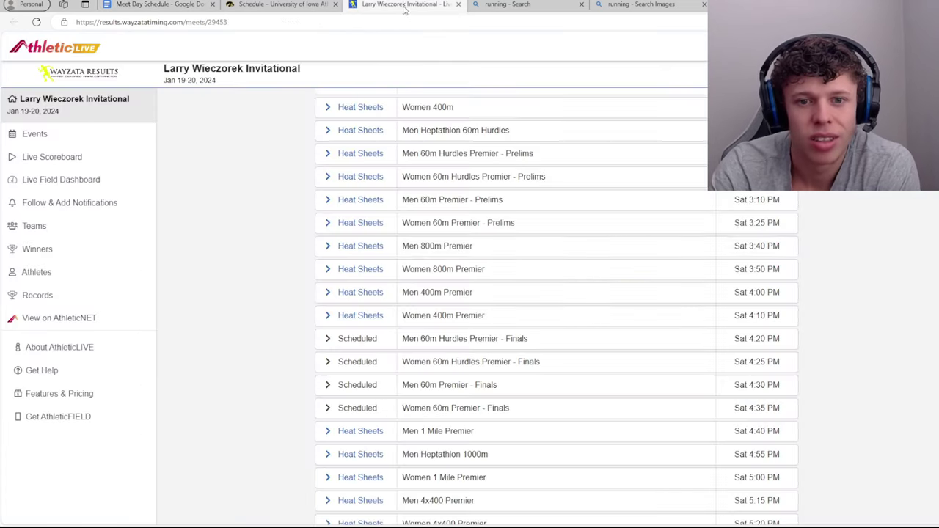
pyautogui.click(481, 200)
pyautogui.scroll(-3, 426, 281)
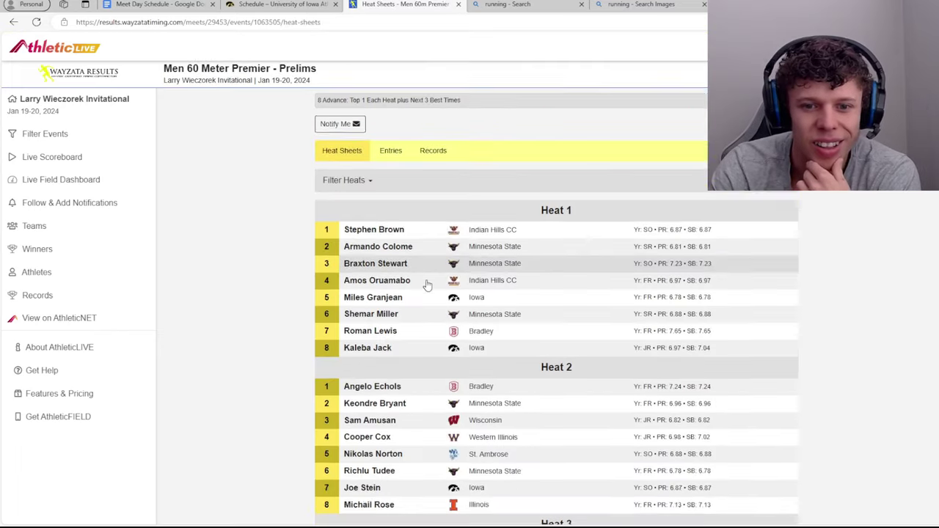
pyautogui.scroll(2, 428, 286)
pyautogui.scroll(-5, 428, 286)
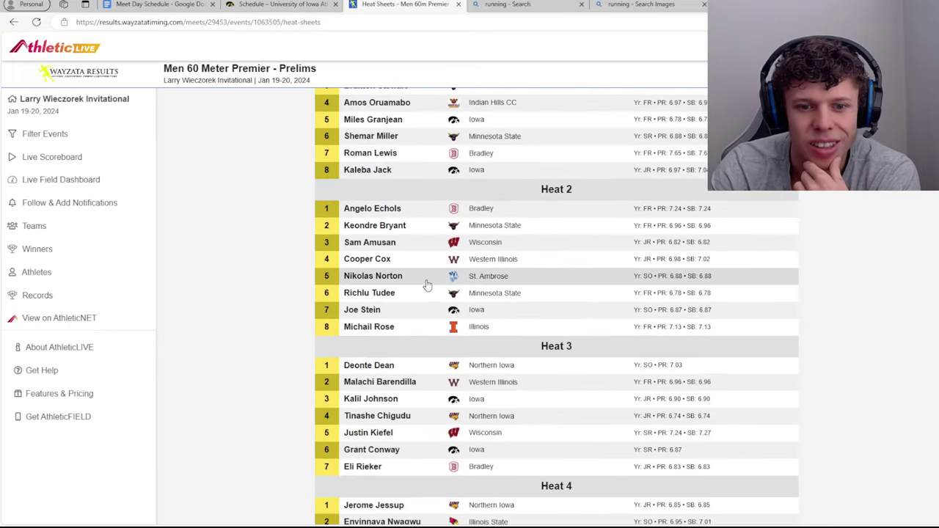
pyautogui.scroll(-3, 428, 286)
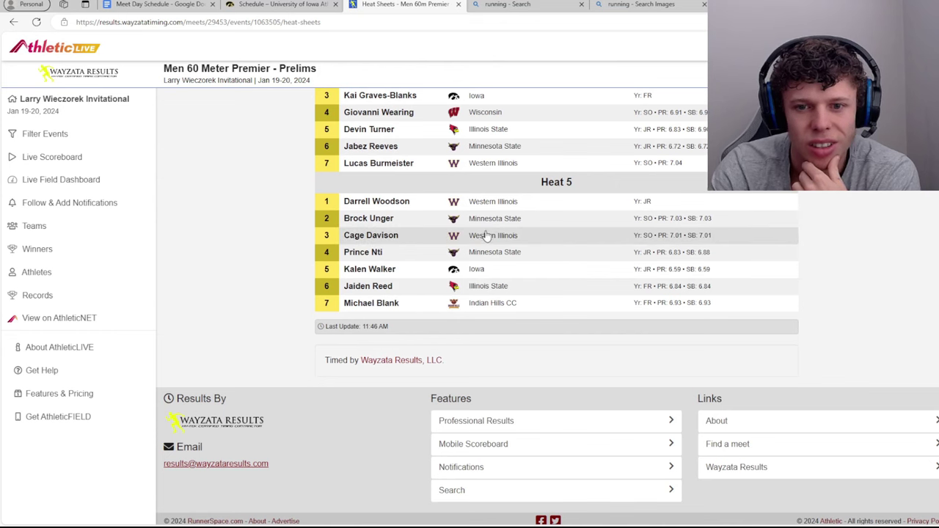
pyautogui.scroll(4, 486, 234)
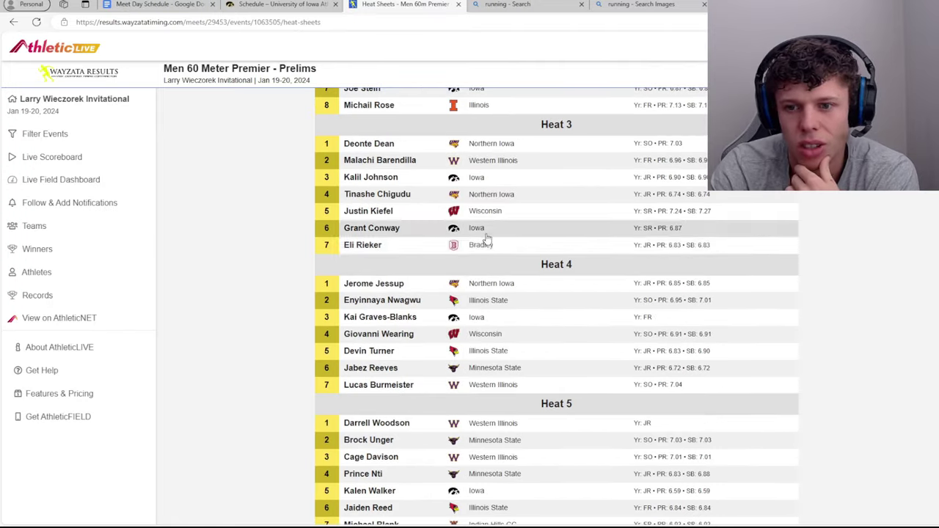
pyautogui.scroll(3, 485, 250)
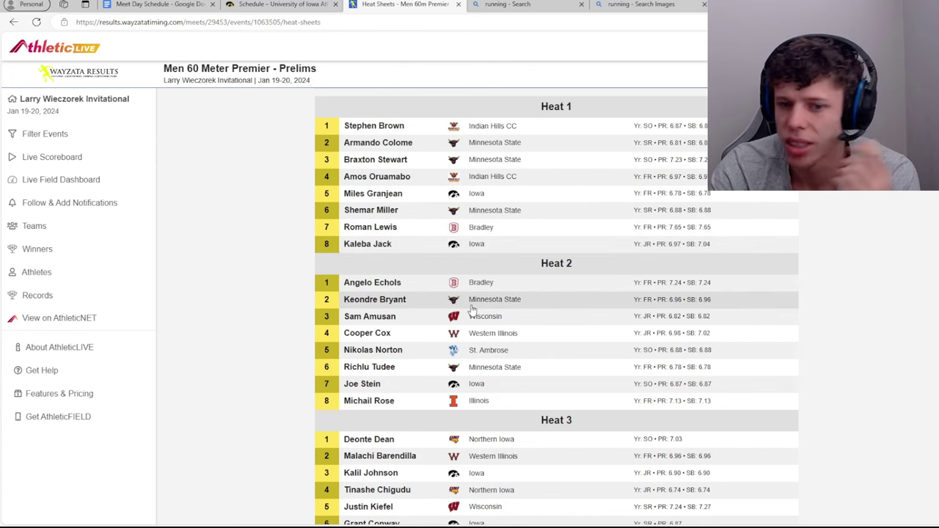
pyautogui.scroll(-3, 471, 311)
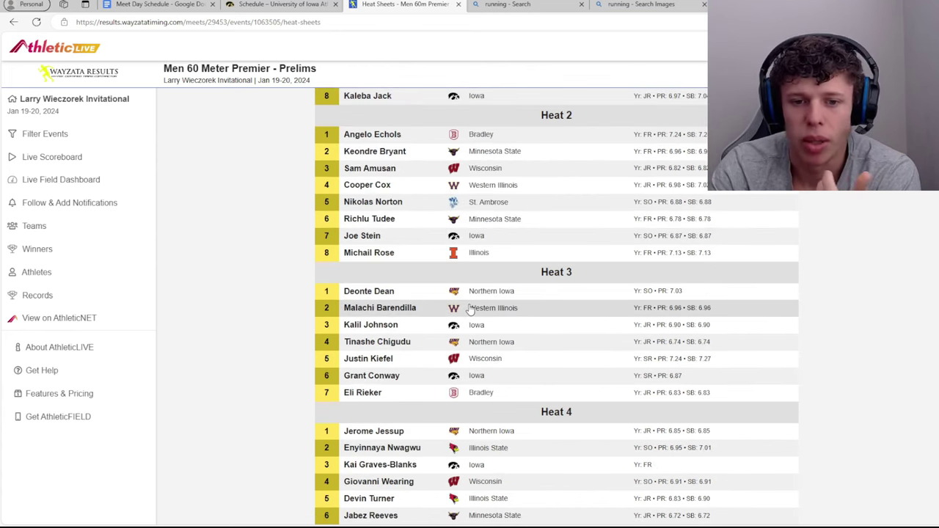
pyautogui.scroll(-1, 470, 310)
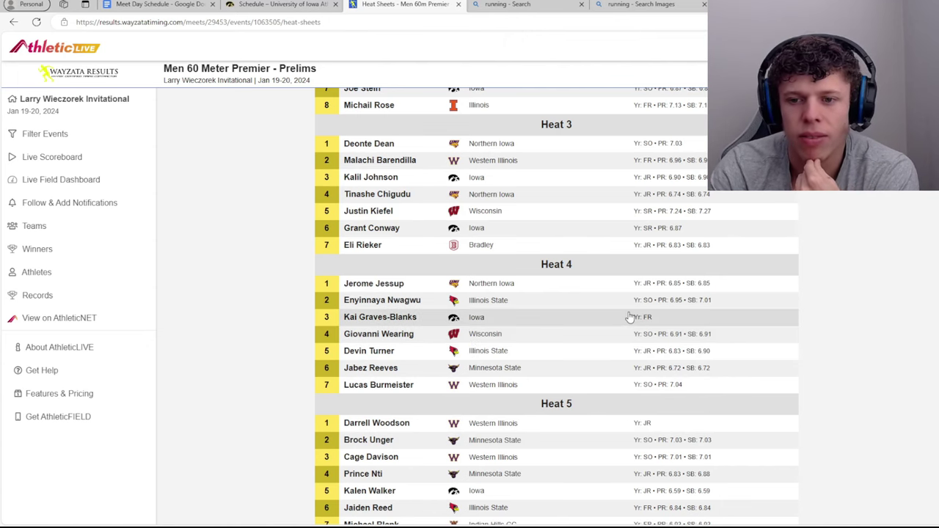
pyautogui.scroll(3, 631, 309)
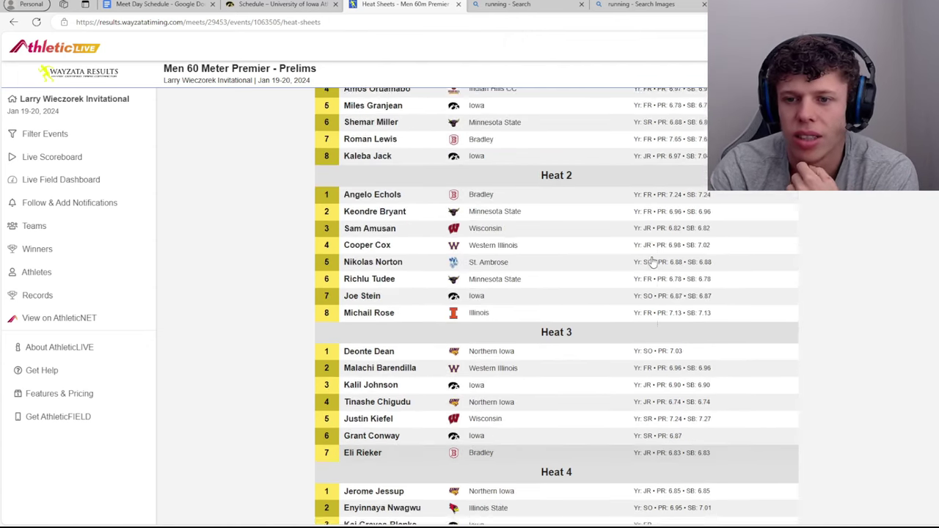
pyautogui.scroll(3, 652, 263)
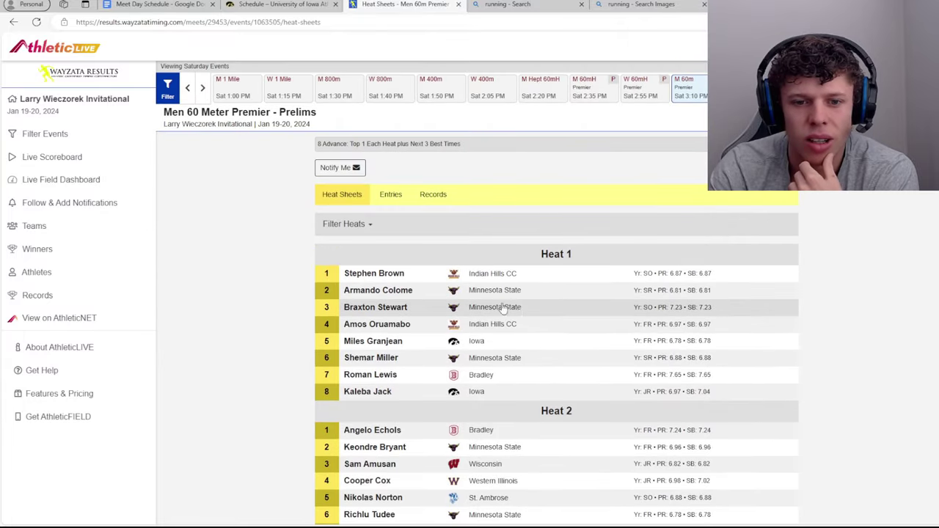
pyautogui.scroll(-2, 498, 308)
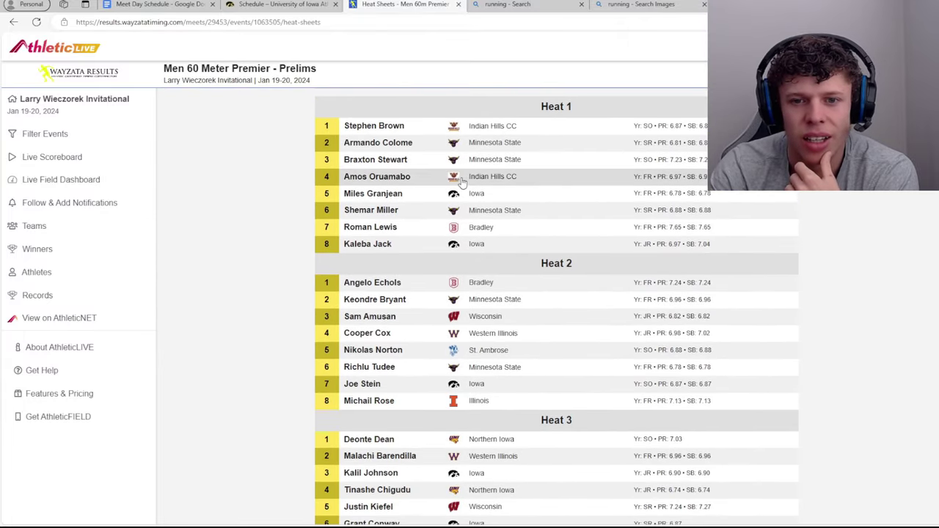
pyautogui.scroll(-4, 521, 334)
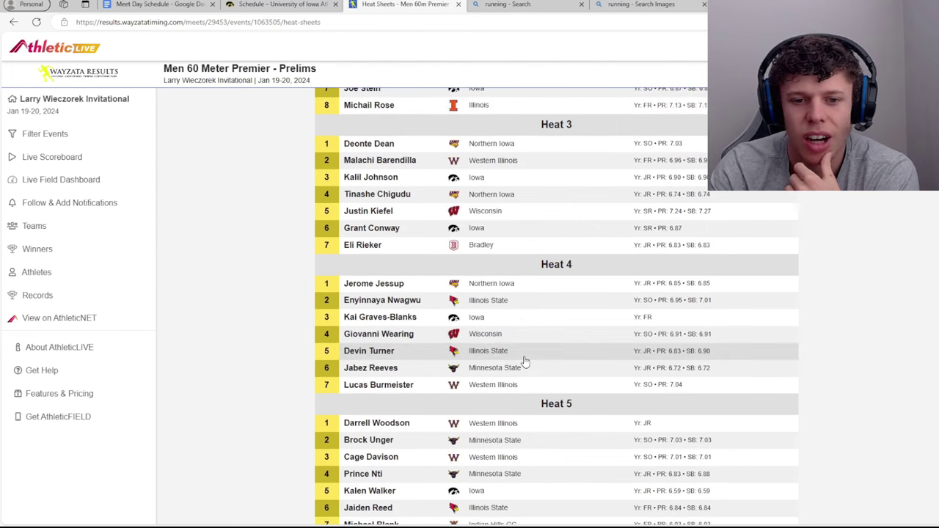
pyautogui.scroll(-2, 524, 361)
pyautogui.scroll(2, 525, 361)
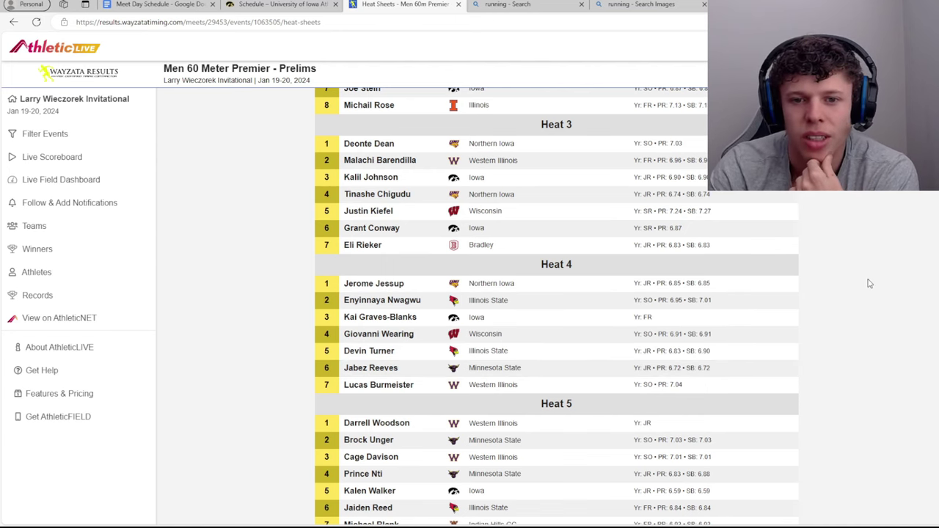
pyautogui.scroll(6, 869, 283)
pyautogui.scroll(-1, 859, 284)
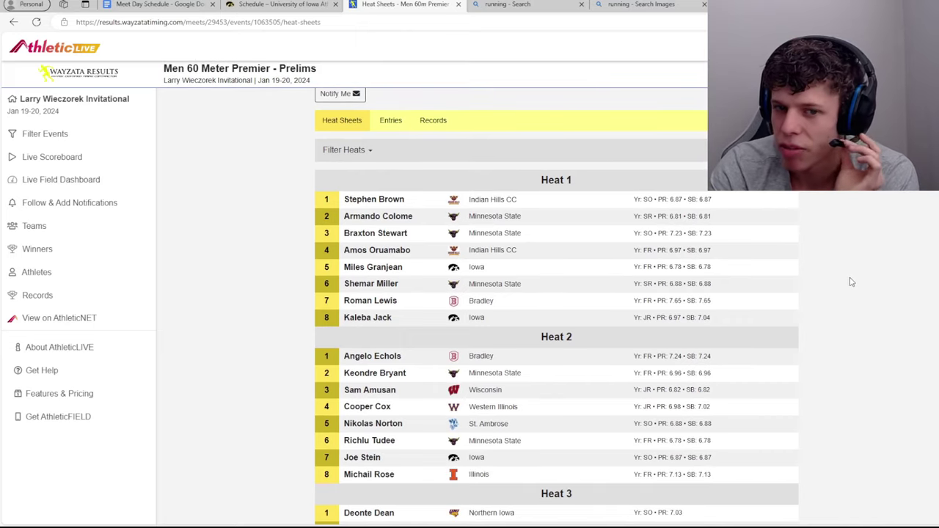
pyautogui.scroll(1, 850, 280)
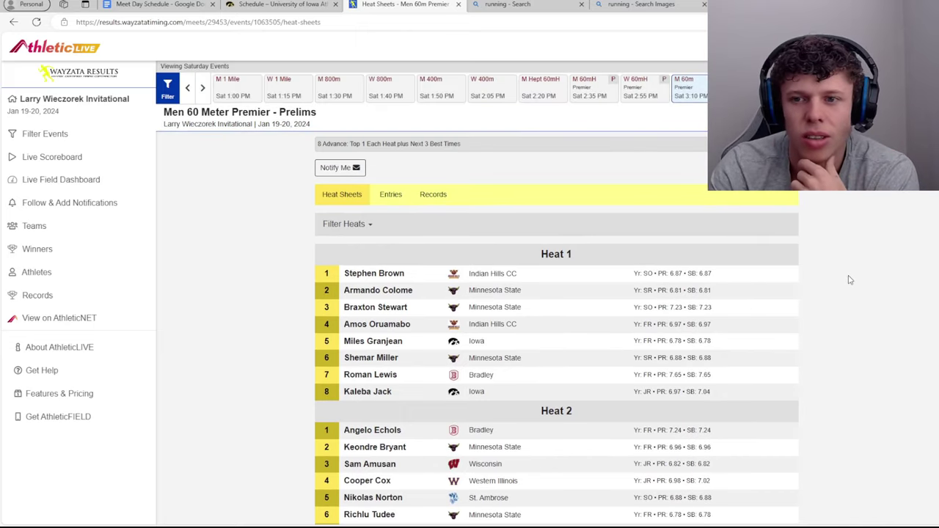
# Step: View the Women 60m prelims heat sheets, then filter the event list to Friday
pyautogui.click(741, 87)
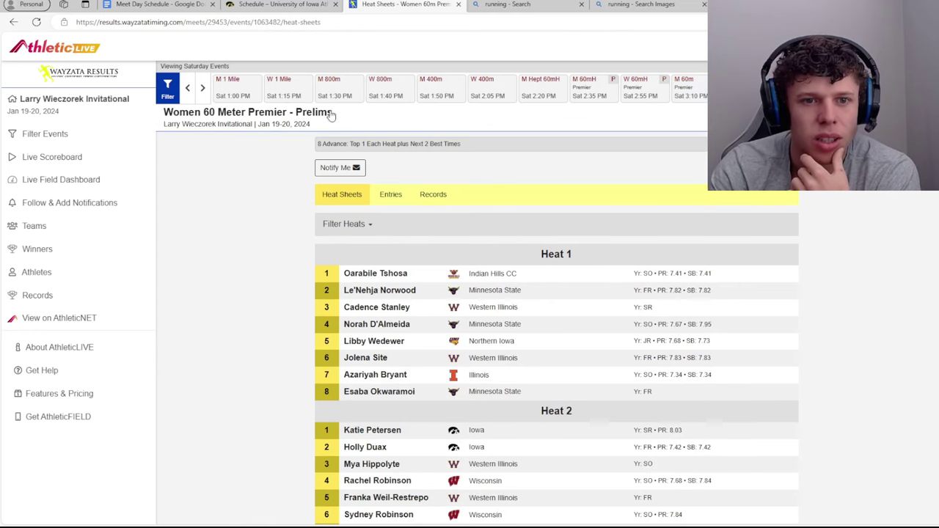
pyautogui.click(28, 135)
pyautogui.click(303, 103)
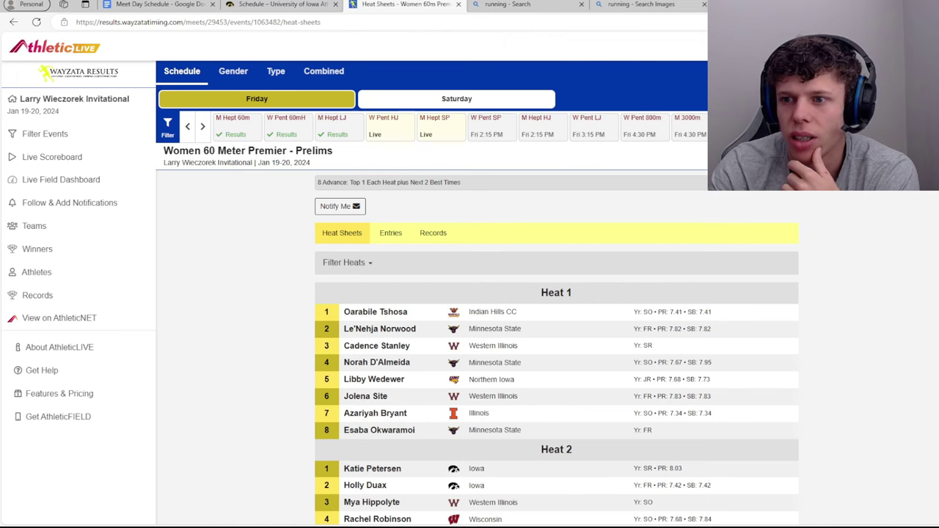
# Step: Review the Men 600 Meter heat sheets, then return to the Meet Day Schedule doc
pyautogui.click(734, 126)
pyautogui.scroll(-3, 531, 321)
pyautogui.scroll(1, 530, 322)
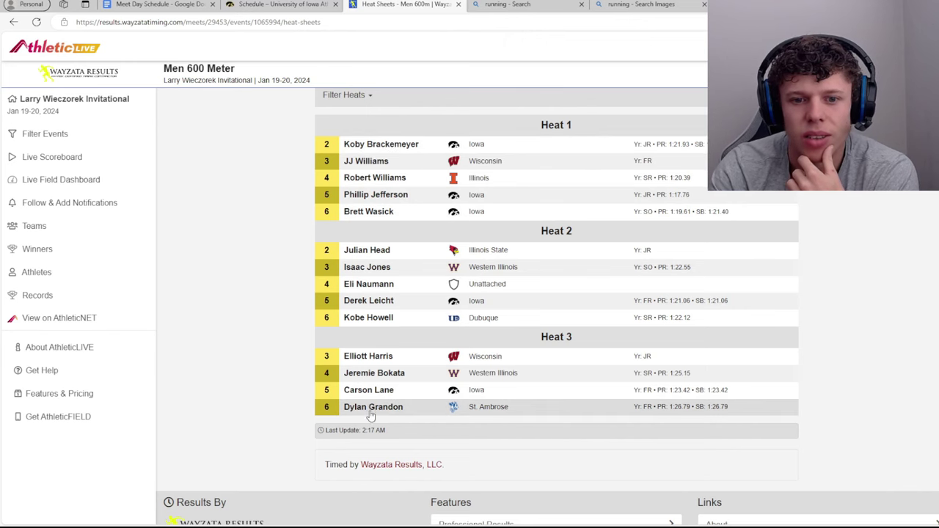
pyautogui.scroll(2, 373, 237)
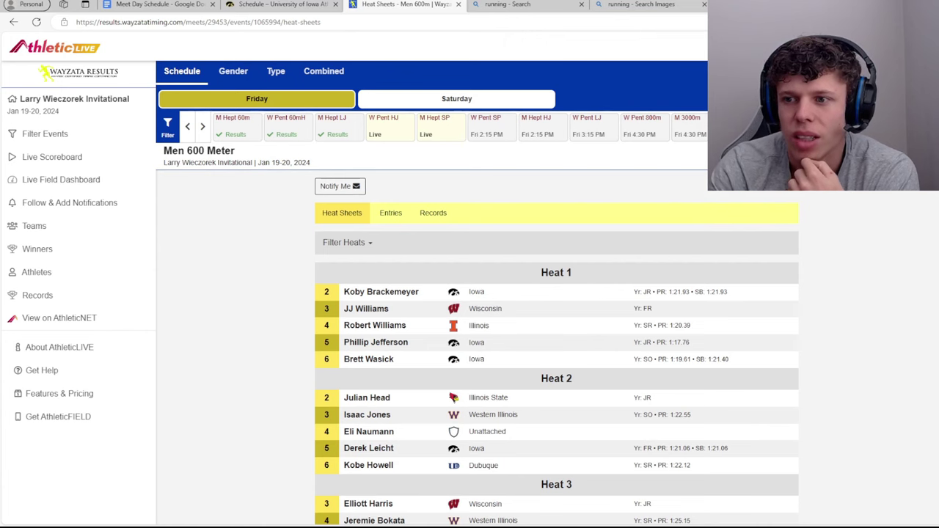
pyautogui.click(157, 5)
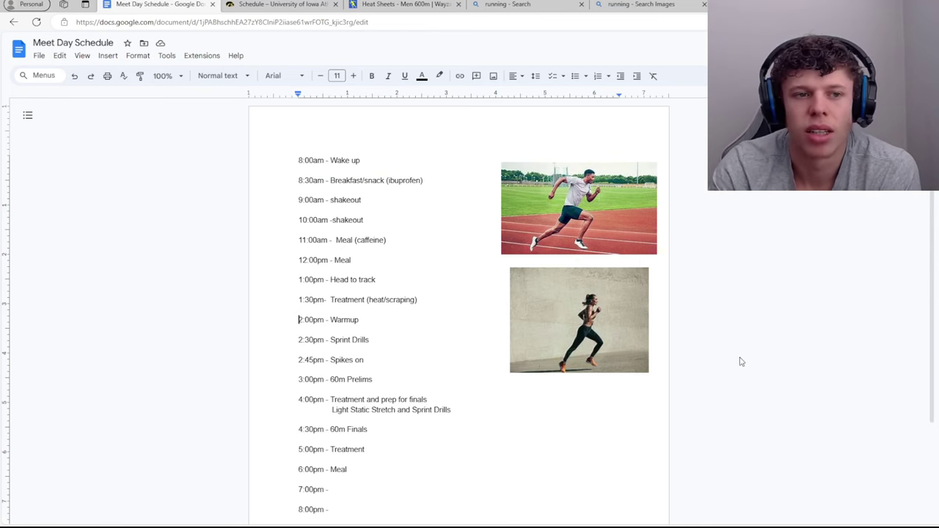
# Step: Resize the running-woman photo by its corner handle to match the sprinter photo's width above
pyautogui.click(602, 351)
pyautogui.moveTo(641, 372)
pyautogui.mouseDown()
pyautogui.moveTo(656, 388)
pyautogui.moveTo(647, 382)
pyautogui.mouseUp()
pyautogui.click(846, 349)
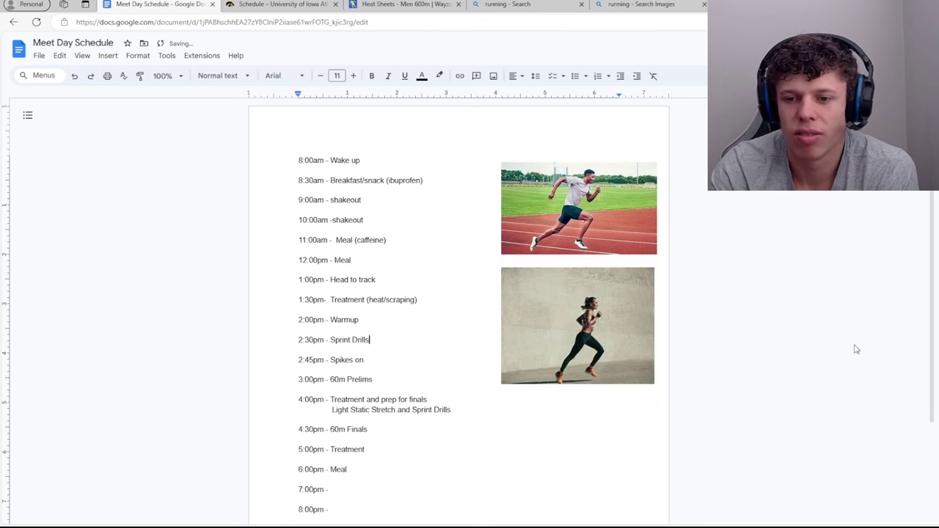
pyautogui.click(636, 346)
pyautogui.moveTo(654, 384); pyautogui.dragTo(649, 376)
pyautogui.click(764, 317)
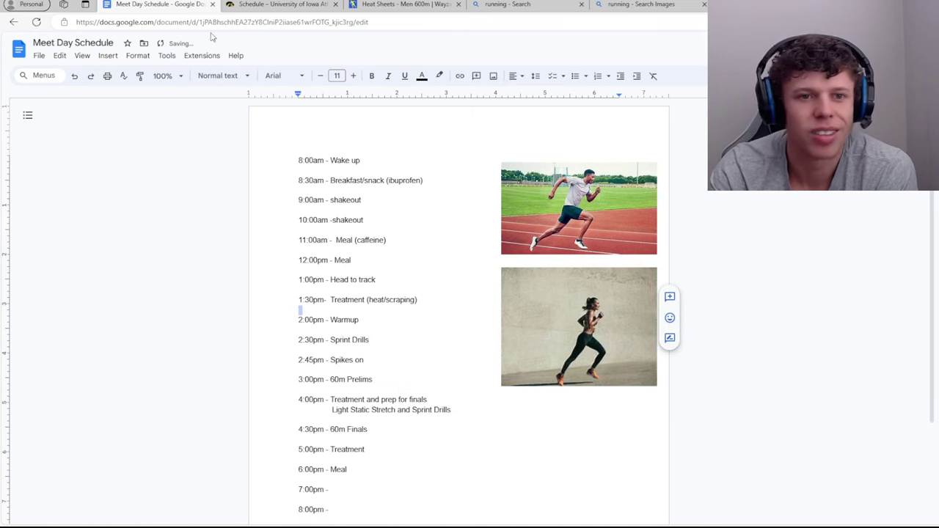